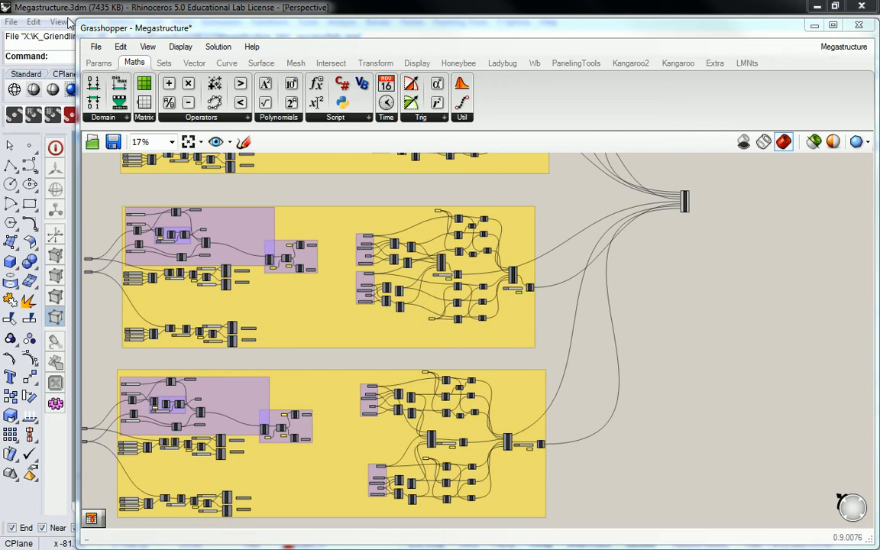
Move the Grasshopper window aside and examine the tower's core, floor plates, facade and twisting structure from several angles
drag(206, 29, 879, 28)
right_drag(495, 217, 468, 255)
shift+right_drag(298, 269, 414, 232)
scroll(329, 201, up, 6)
right_drag(345, 263, 420, 279)
scroll(423, 283, down, 6)
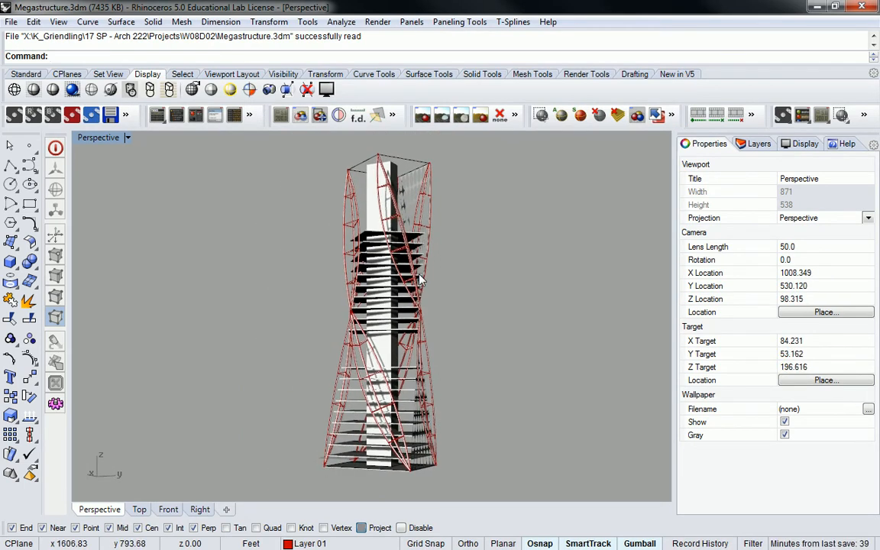
mouse_move(363, 232)
right_down()
mouse_move(353, 246)
mouse_move(362, 237)
right_up()
scroll(296, 321, up, 5)
scroll(296, 321, up, 3)
right_drag(297, 321, 373, 290)
scroll(321, 261, down, 3)
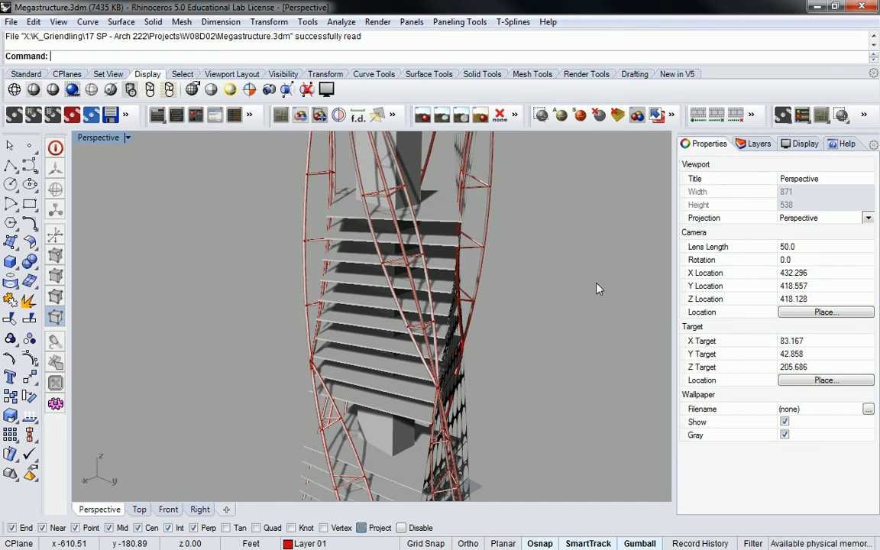
right_drag(527, 301, 458, 339)
scroll(412, 313, down, 6)
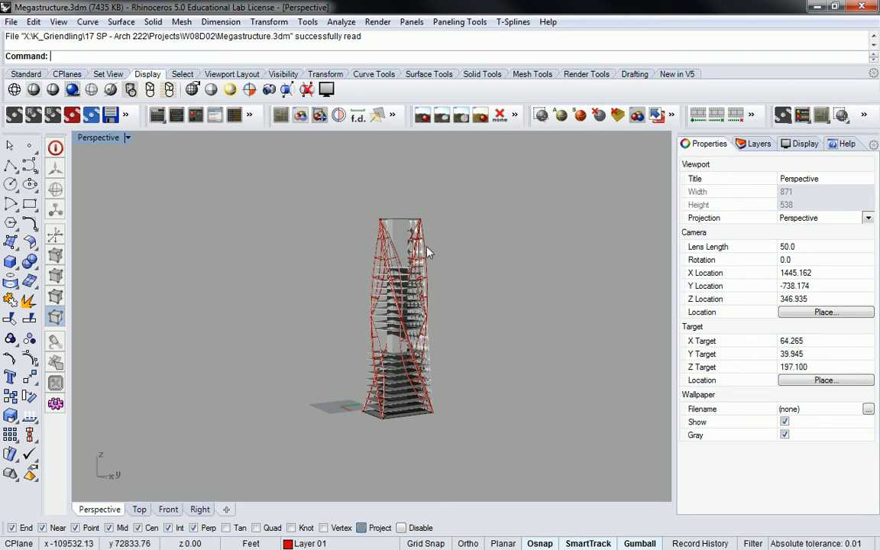
right_drag(472, 266, 428, 334)
scroll(406, 281, up, 6)
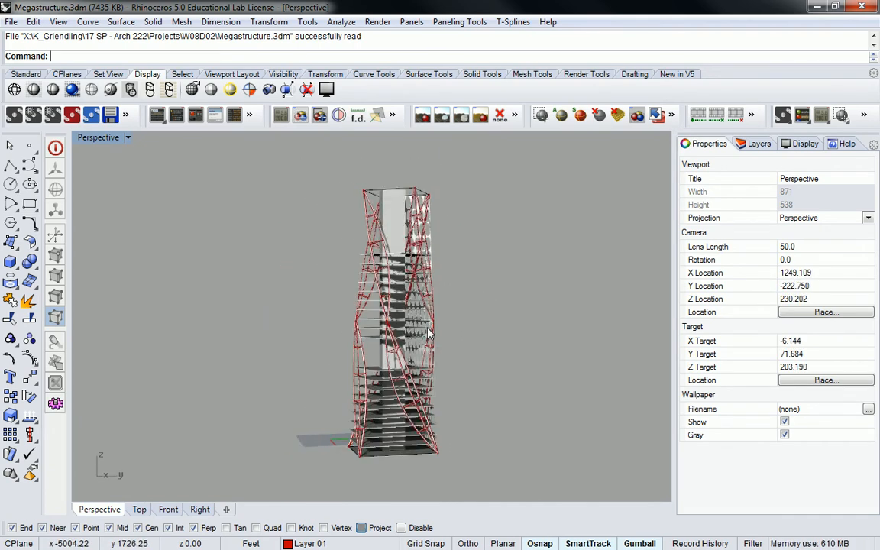
scroll(425, 350, up, 4)
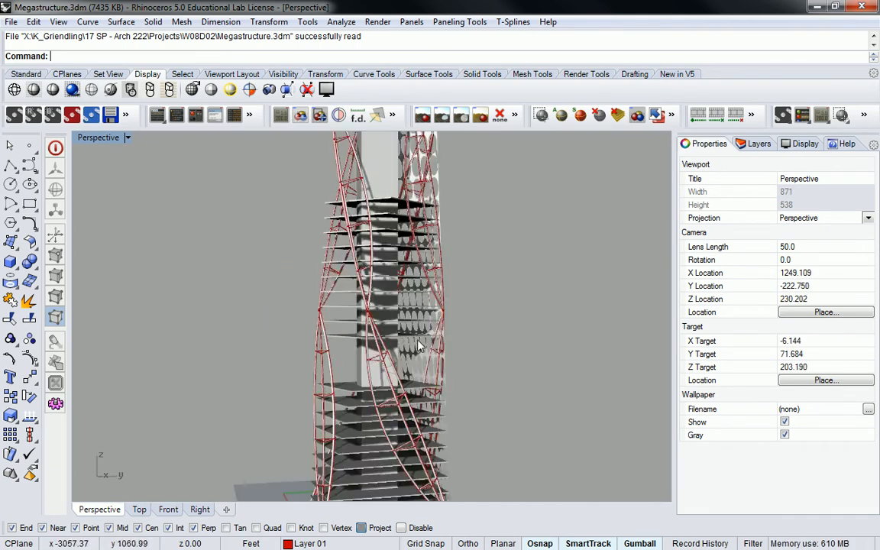
scroll(424, 350, down, 2)
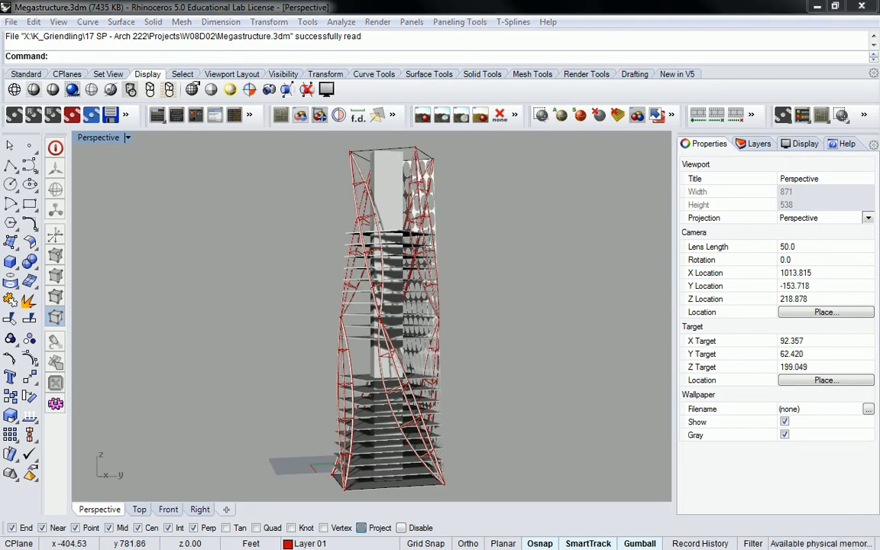
right_drag(399, 217, 421, 214)
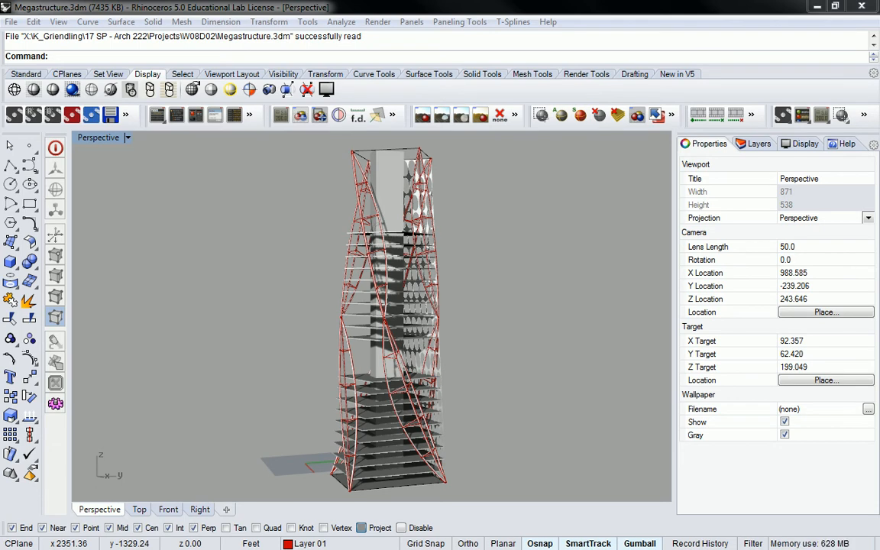
right_drag(538, 215, 509, 283)
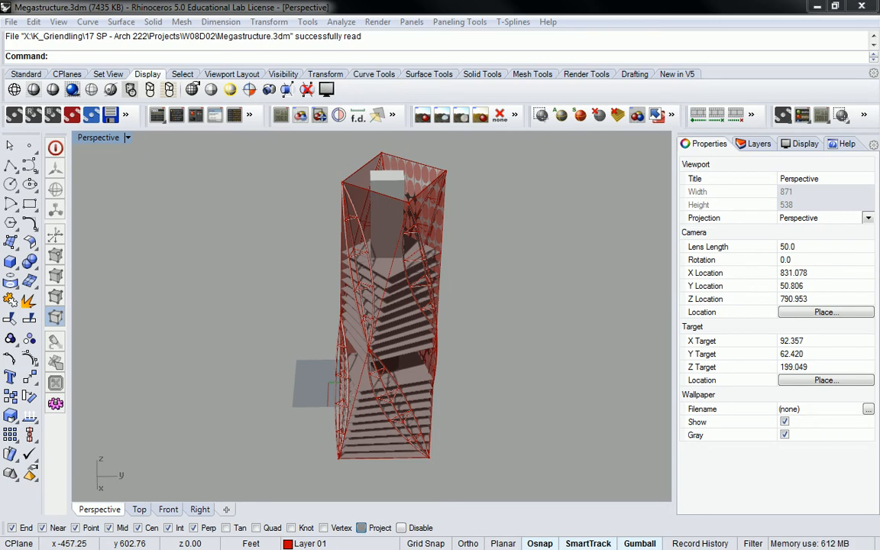
Switch to Grasshopper and fit its window beside the tower view, with the Facade Datum group in sight
key(alt+Tab)
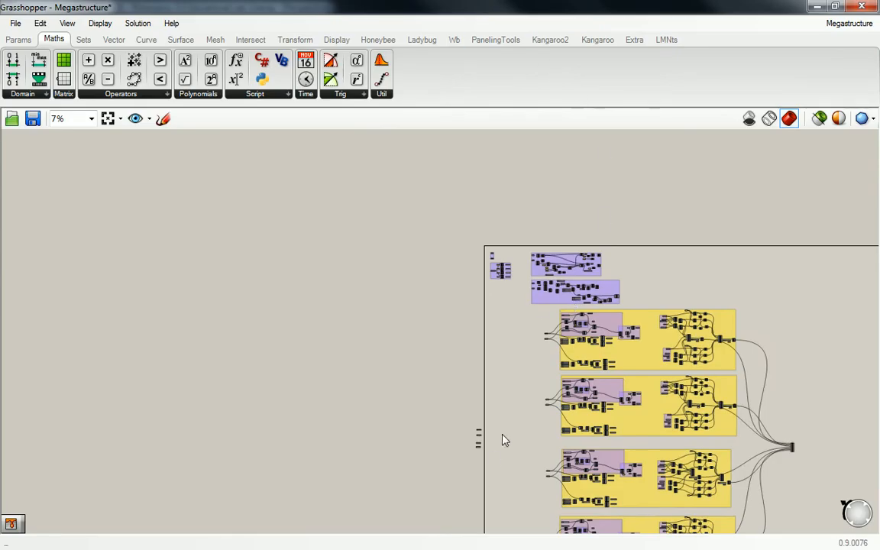
scroll(436, 305, up, 8)
drag(396, 247, 499, 448)
drag(688, 6, 572, 25)
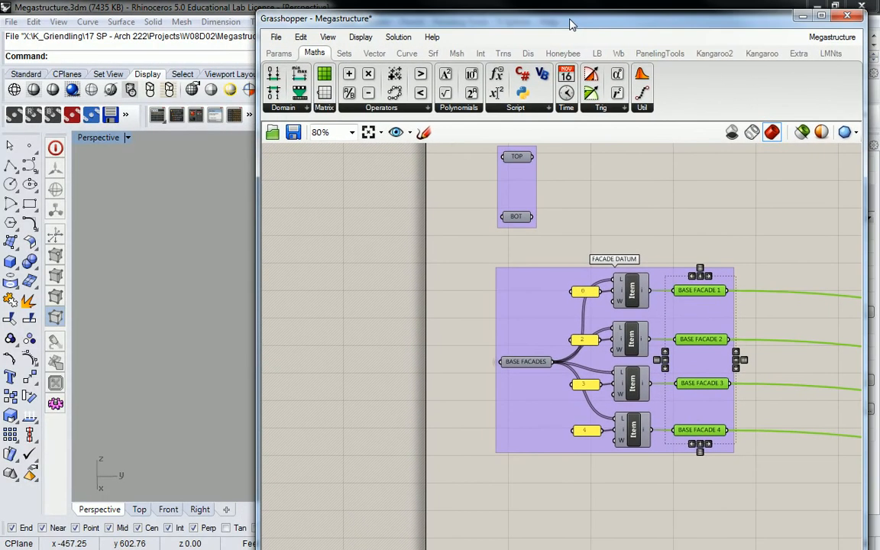
right_drag(711, 259, 567, 229)
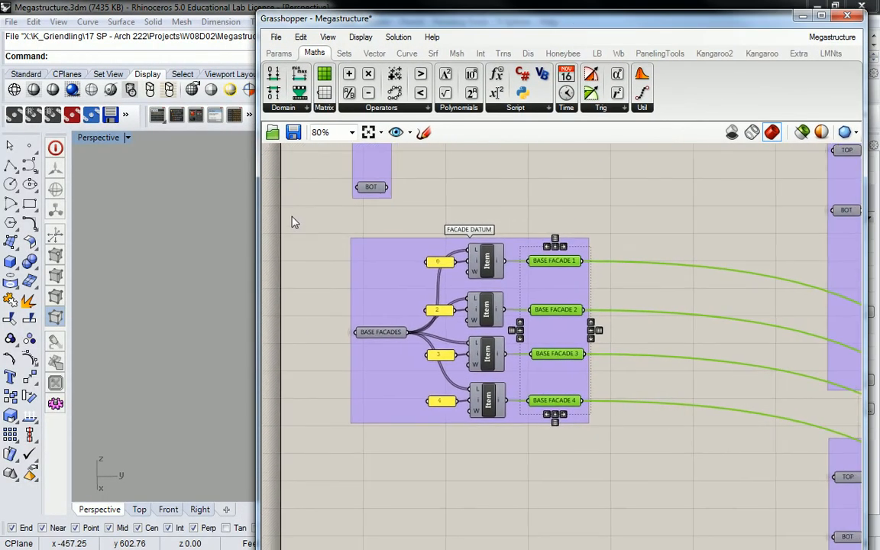
drag(258, 229, 445, 229)
shift+right_drag(293, 242, 202, 243)
click(637, 200)
mouse_move(708, 208)
mouse_down()
mouse_move(798, 355)
mouse_move(794, 294)
mouse_up()
click(757, 208)
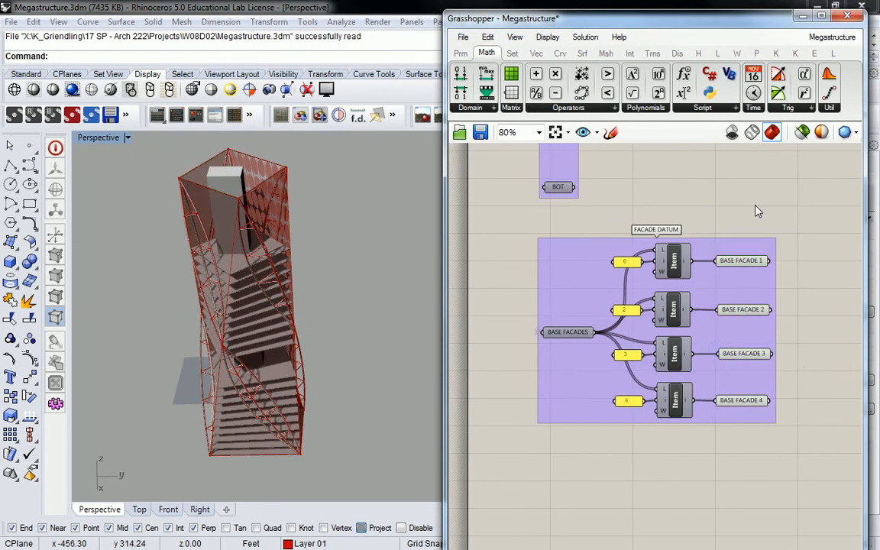
Select the four Base Facade parameters and move them together closer to the yellow facade groups
scroll(756, 209, down, 8)
right_drag(776, 362, 674, 206)
scroll(587, 424, up, 6)
drag(534, 279, 696, 535)
scroll(577, 256, up, 3)
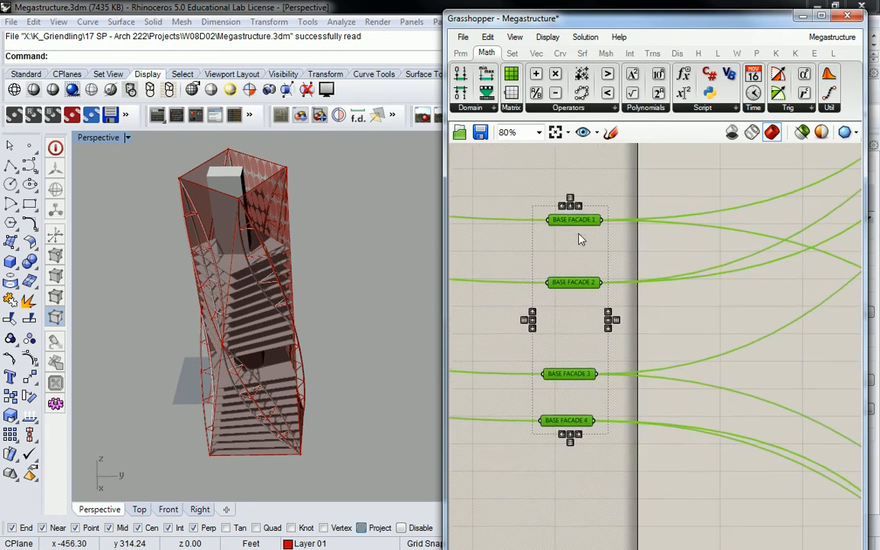
drag(584, 226, 795, 198)
right_drag(795, 199, 489, 250)
scroll(523, 249, down, 4)
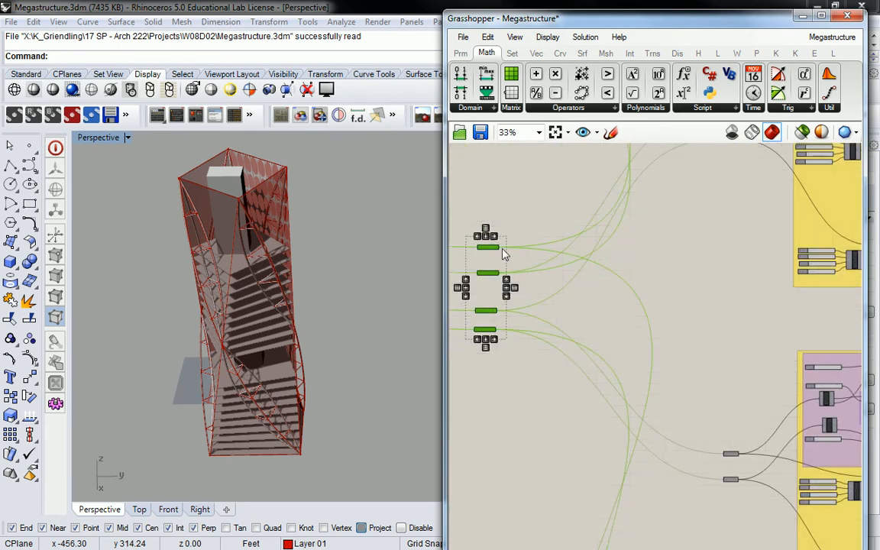
drag(493, 279, 653, 282)
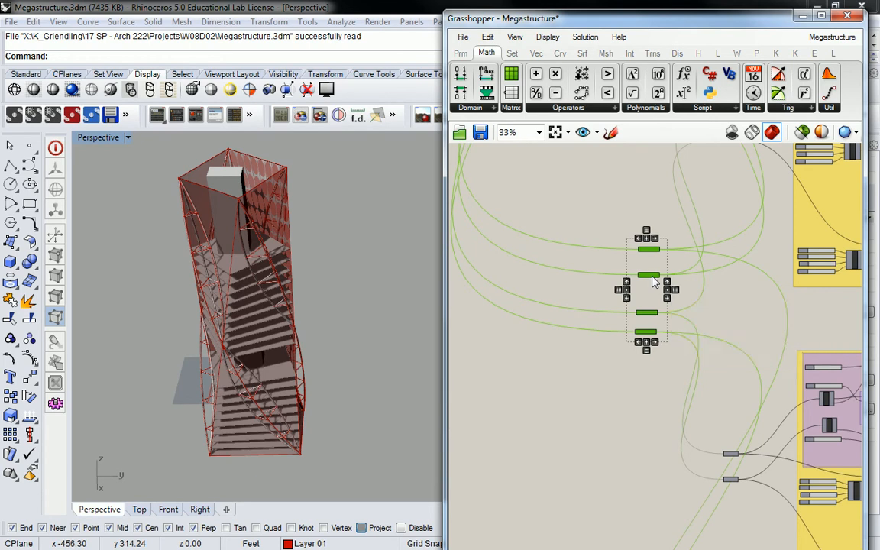
scroll(658, 268, down, 4)
scroll(671, 252, down, 2)
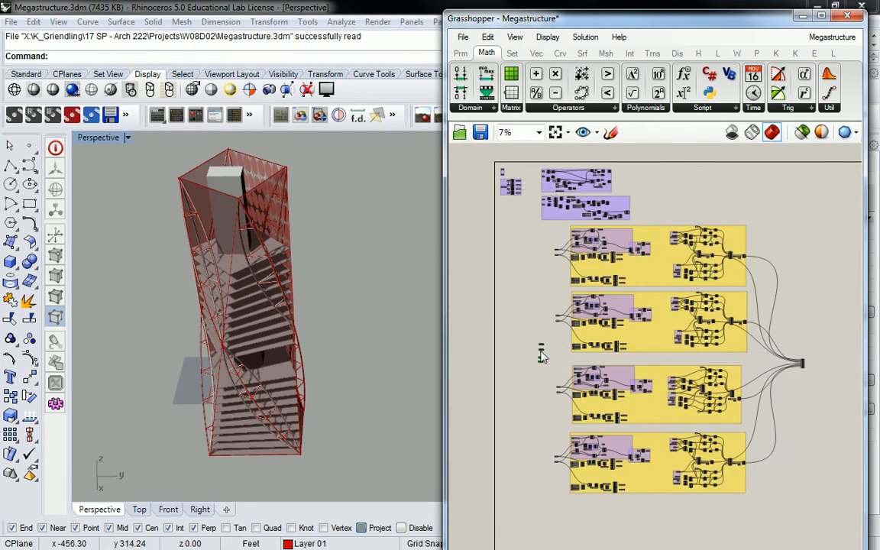
Duplicate the four Base Facade parameters and place the copies in an empty area of the canvas
scroll(546, 358, up, 6)
click(538, 337)
key(ctrl+z)
key(ctrl+v)
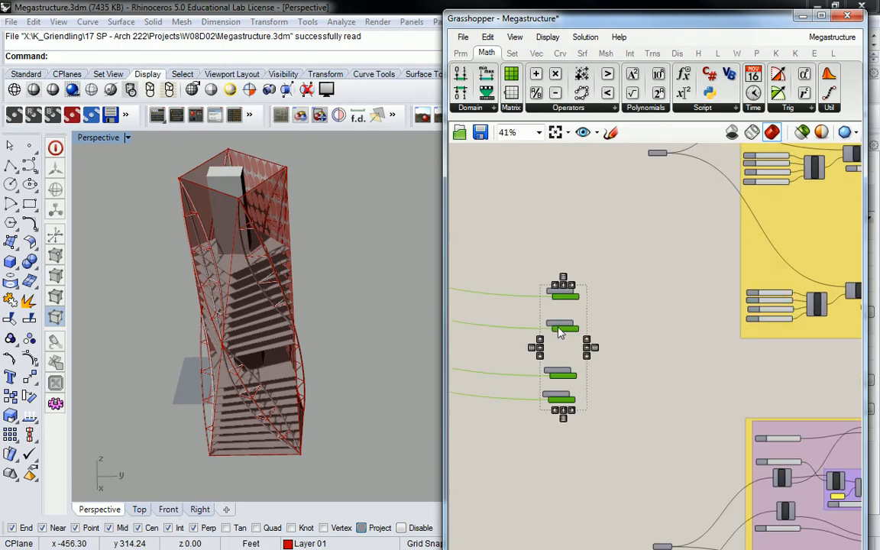
drag(566, 330, 820, 172)
scroll(597, 250, down, 7)
right_drag(821, 192, 710, 299)
scroll(712, 299, up, 3)
right_drag(753, 278, 707, 286)
scroll(624, 251, up, 3)
drag(698, 290, 728, 216)
click(667, 254)
scroll(639, 266, down, 4)
right_drag(667, 264, 687, 284)
scroll(693, 278, up, 4)
scroll(701, 273, up, 5)
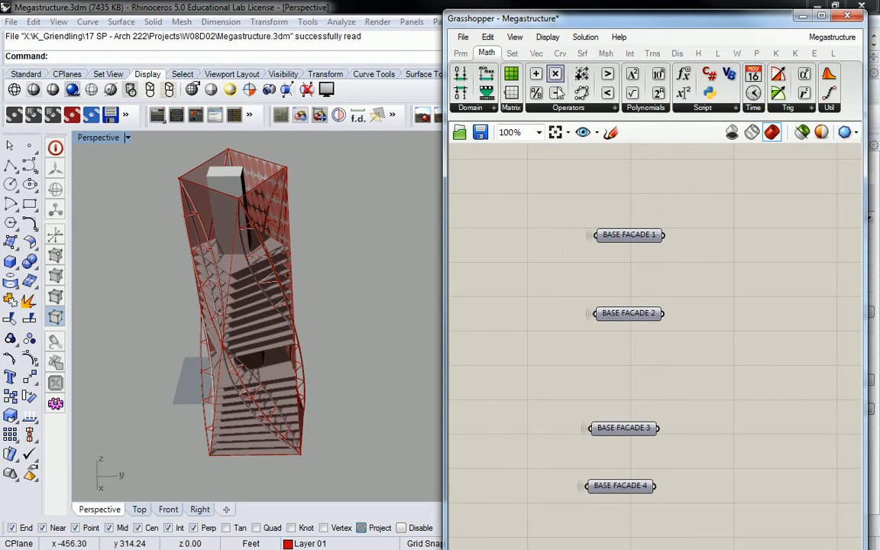
Add a Deconstruct Brep component beside the copied Base Facade 1 parameter and feed that facade into it
click(583, 54)
click(461, 93)
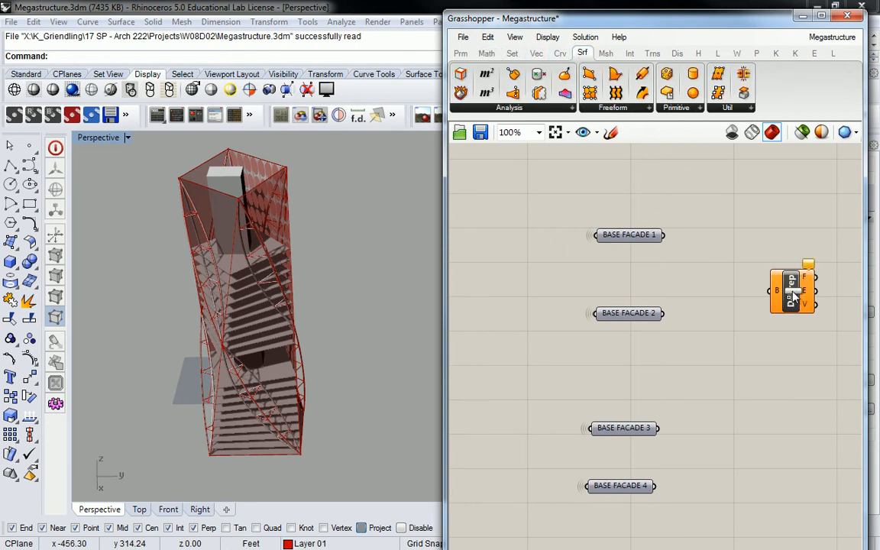
click(793, 291)
right_drag(806, 335, 710, 281)
drag(695, 243, 685, 261)
drag(567, 181, 668, 182)
right_drag(667, 183, 677, 208)
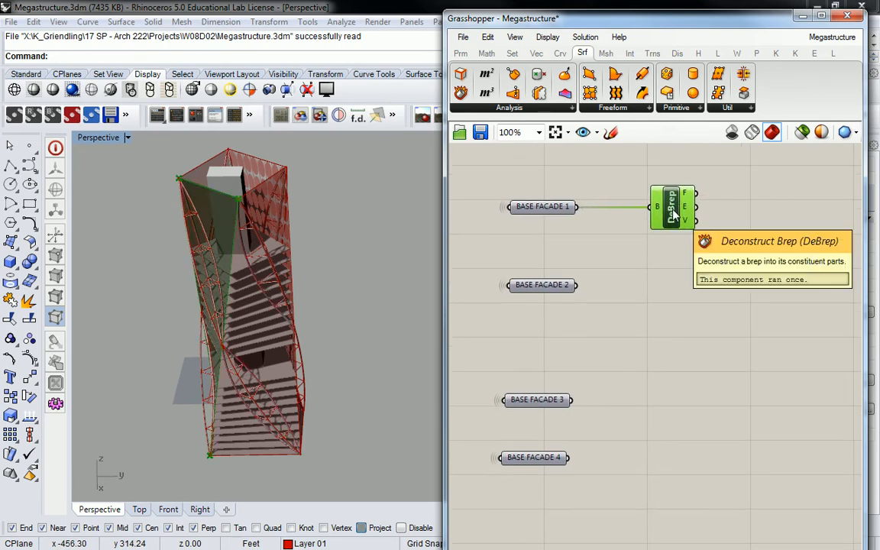
drag(671, 218, 633, 218)
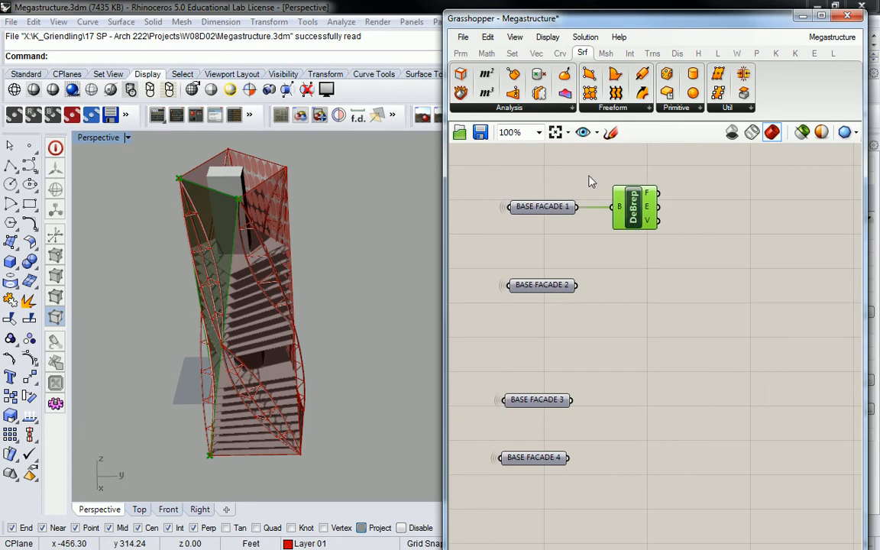
Add a List Item component and connect the Deconstruct Brep edges output to its list input
click(512, 53)
click(482, 108)
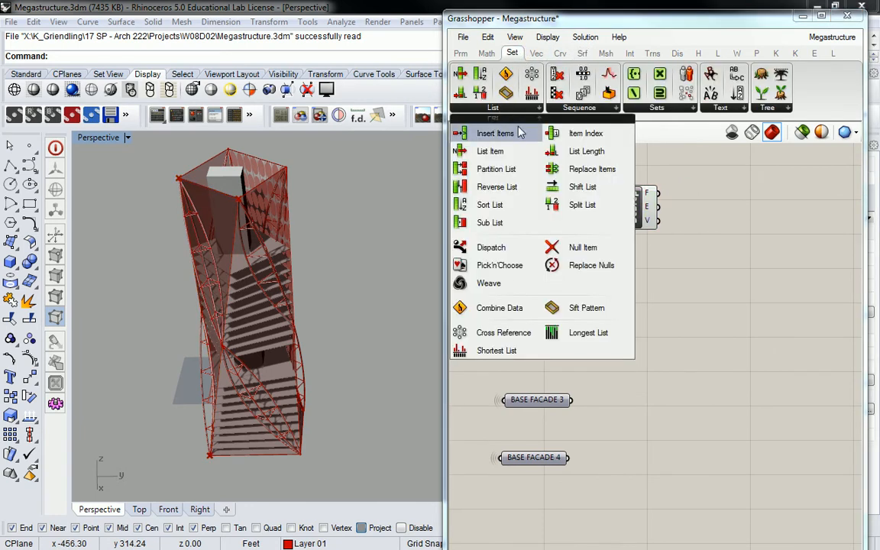
drag(482, 150, 743, 197)
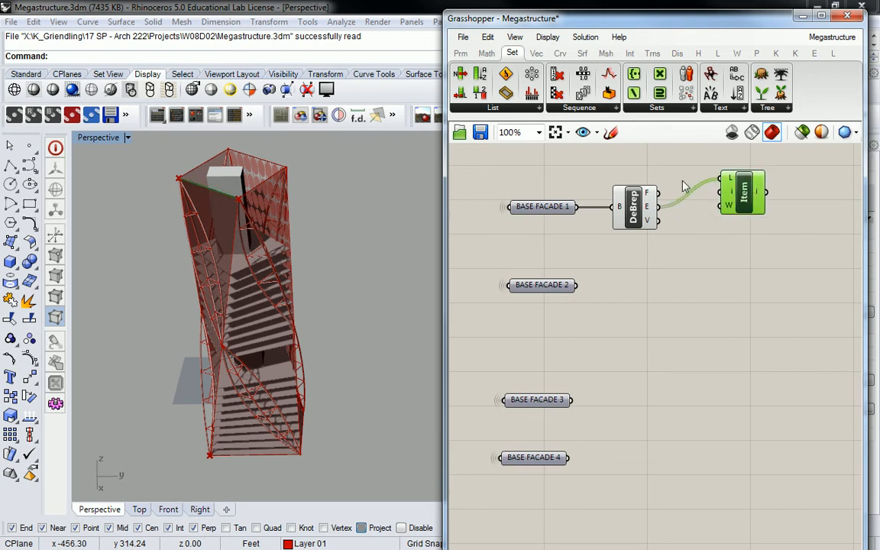
right_drag(677, 183, 706, 236)
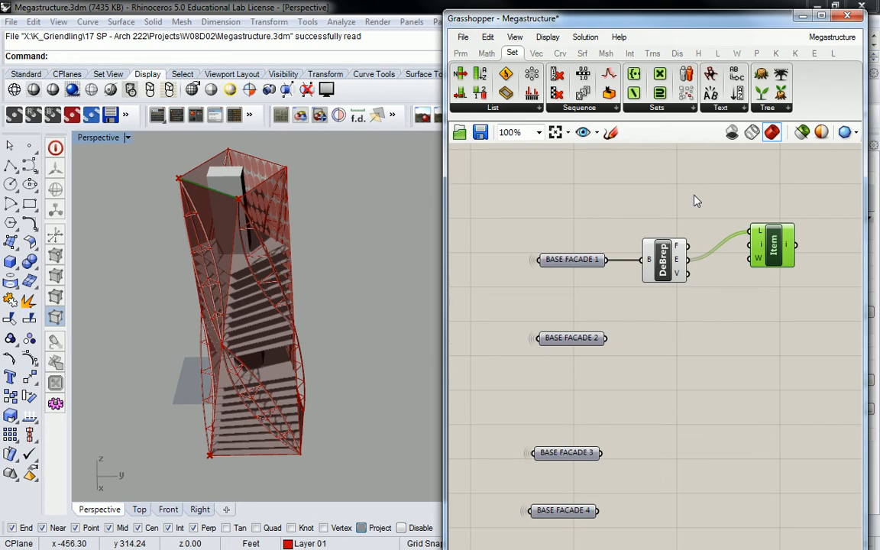
Add a 0 to 3 integer slider as the List Item index and set it to 1, checking the picked edge on the tower
double_click(682, 209)
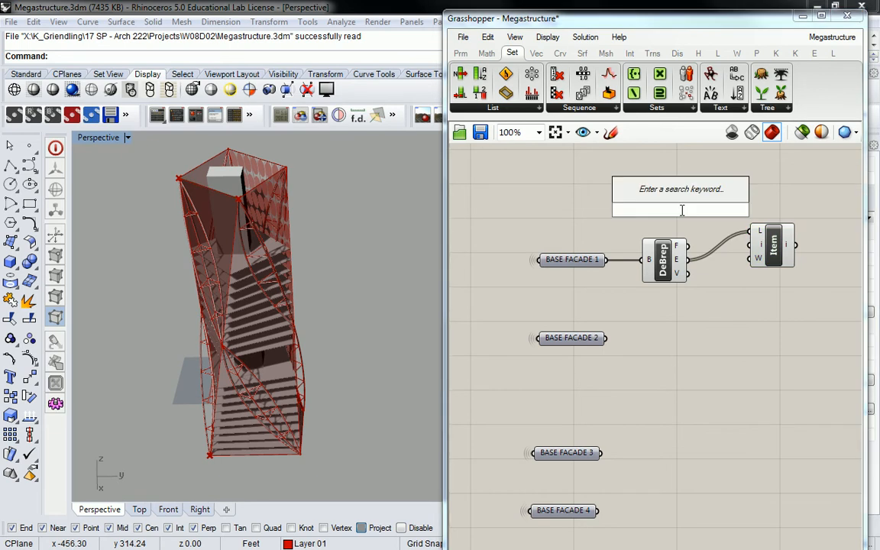
text(0<3)
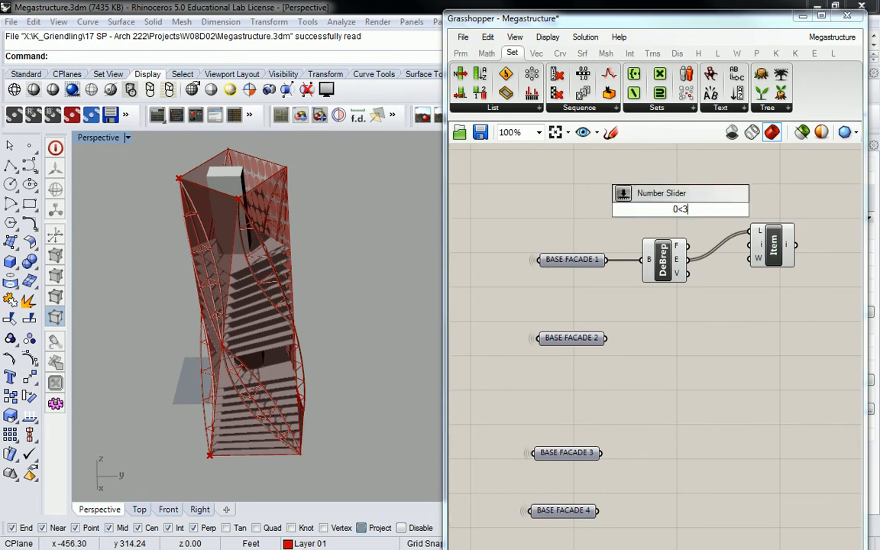
key(Return)
drag(683, 211, 640, 210)
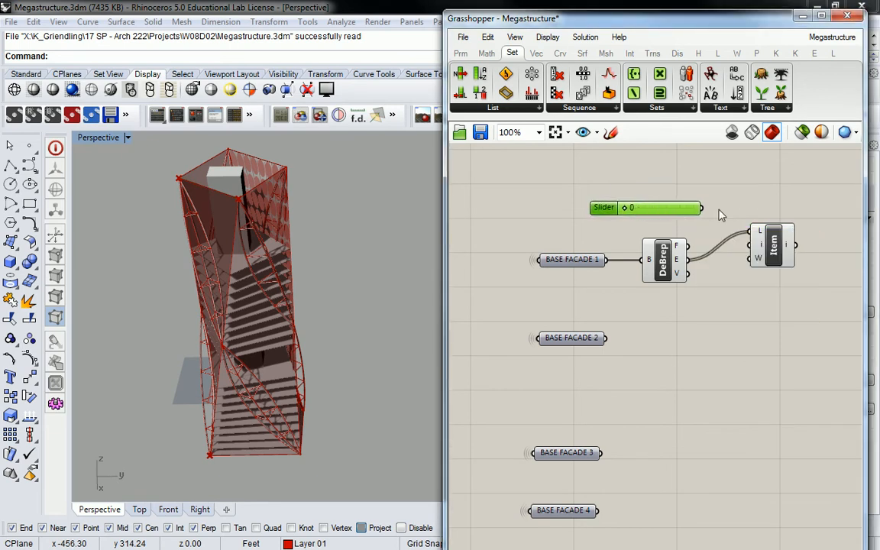
drag(701, 211, 749, 245)
click(772, 241)
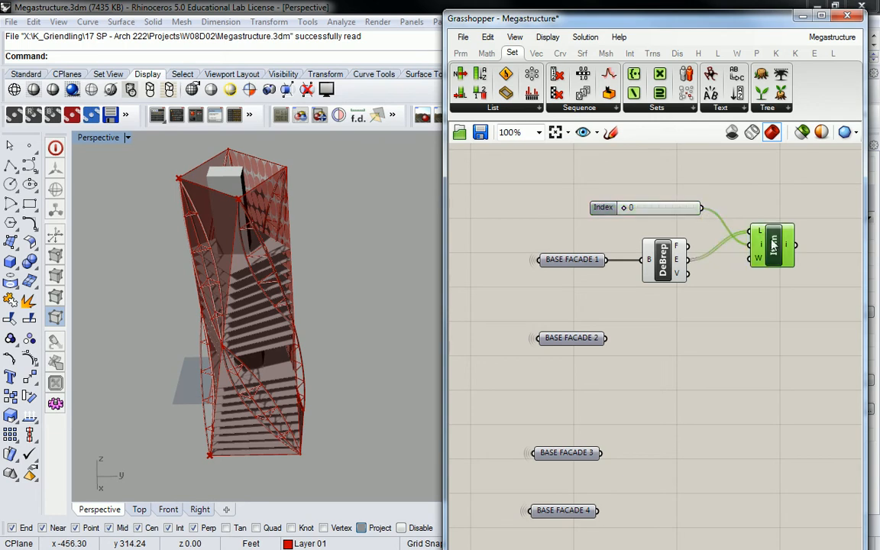
drag(625, 207, 646, 209)
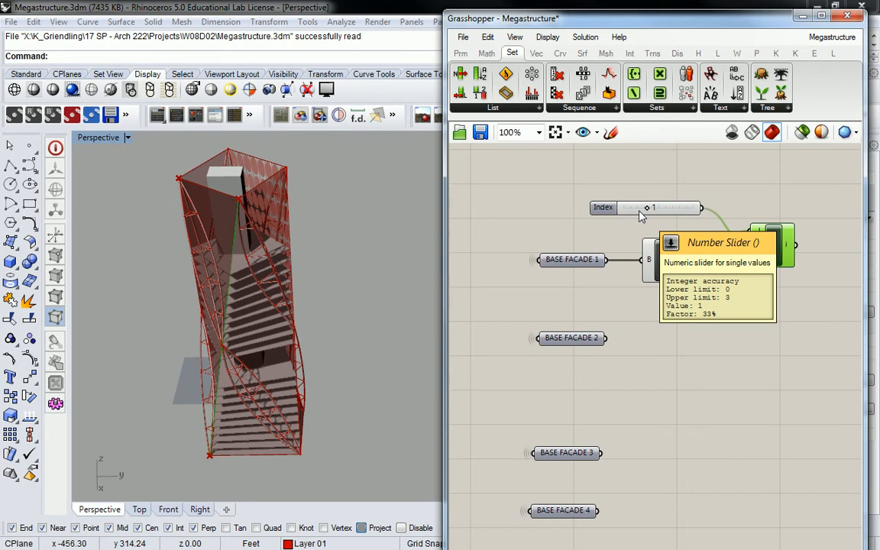
right_drag(142, 281, 324, 275)
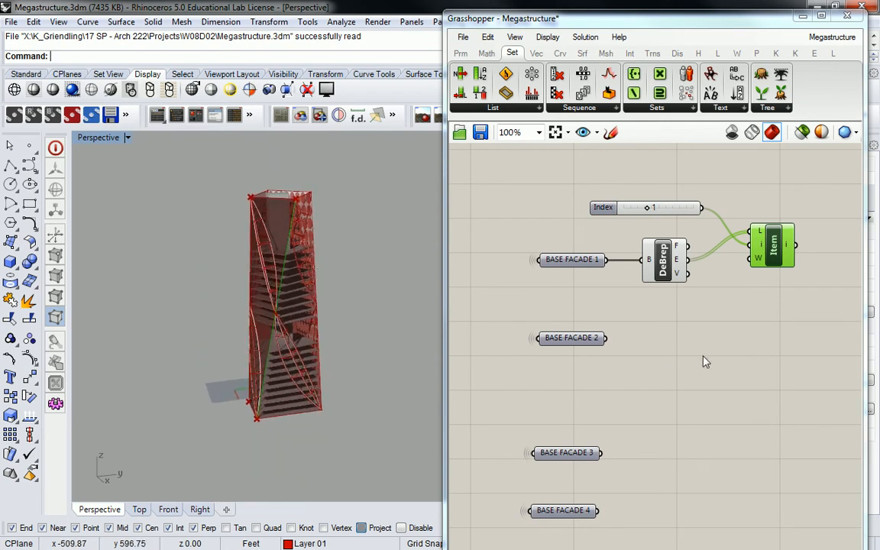
right_drag(351, 360, 295, 317)
scroll(321, 302, up, 4)
scroll(302, 314, down, 3)
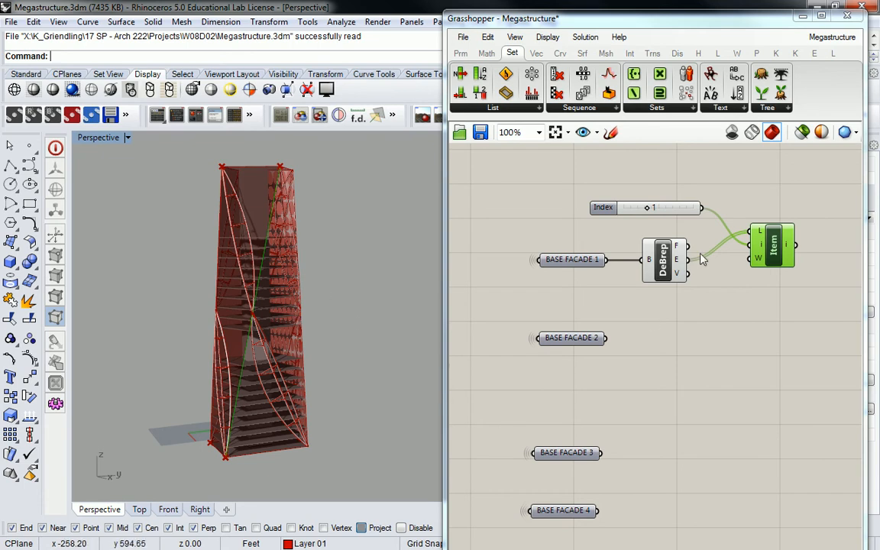
Duplicate the index slider, Deconstruct Brep and List Item for Base Facade 2 and connect that facade to the copy
right_drag(653, 320, 568, 354)
drag(707, 208, 591, 387)
key(ctrl+c)
key(ctrl+v)
right_drag(491, 386, 569, 350)
drag(568, 345, 569, 358)
click(547, 319)
drag(602, 347, 650, 342)
click(579, 348)
click(779, 327)
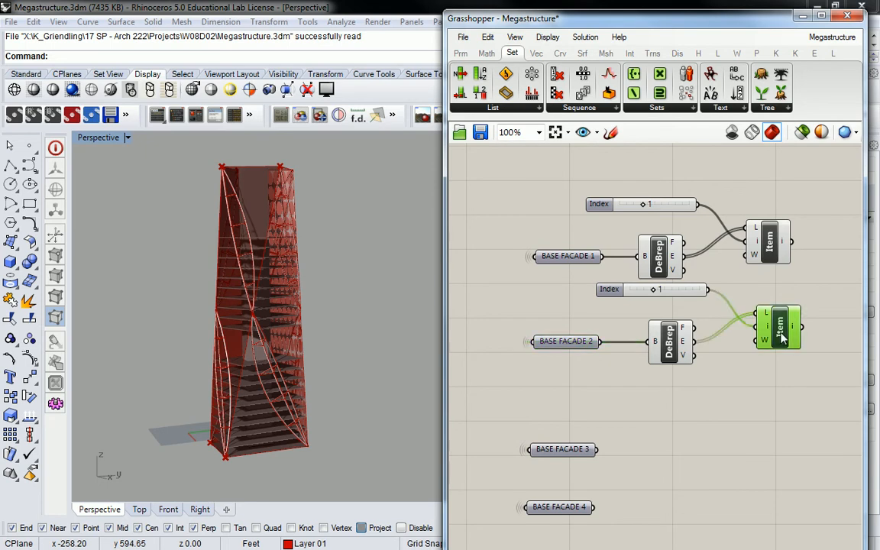
Compare the edges picked by the Base Facade 1 and Base Facade 2 List Items on the tower
right_drag(307, 243, 409, 248)
right_drag(773, 325, 715, 333)
drag(715, 333, 716, 341)
right_drag(360, 260, 304, 305)
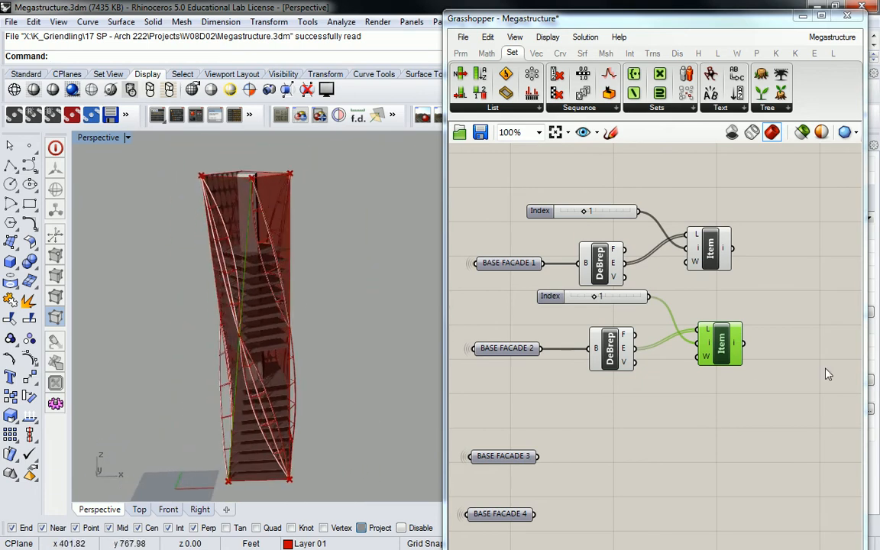
click(709, 253)
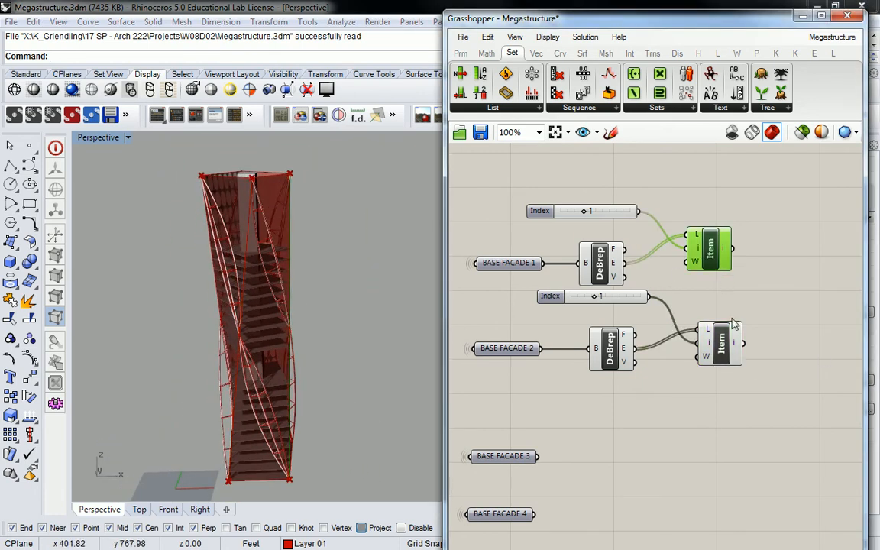
click(725, 344)
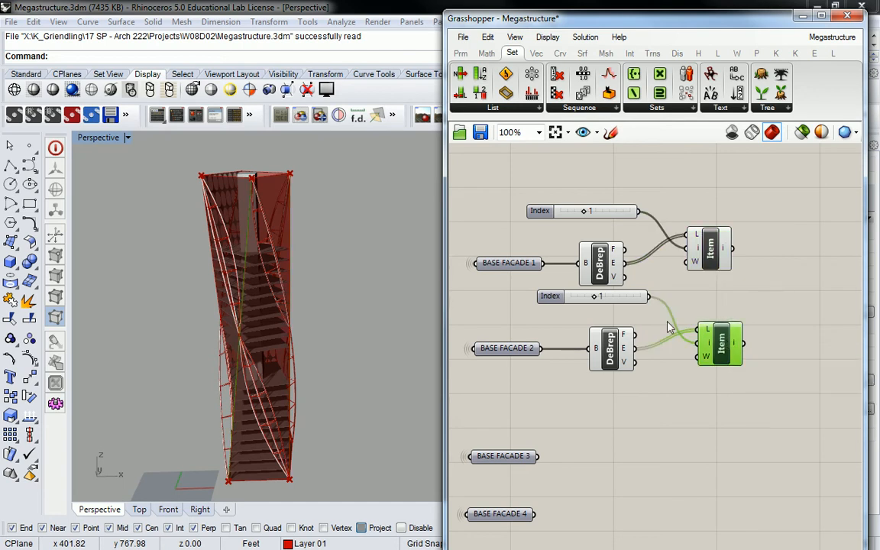
Duplicate the index slider, Deconstruct Brep and List Item for Base Facade 3, connect that facade and check the picked edge on the tower
drag(738, 298, 604, 452)
right_drag(567, 466, 595, 424)
click(592, 424)
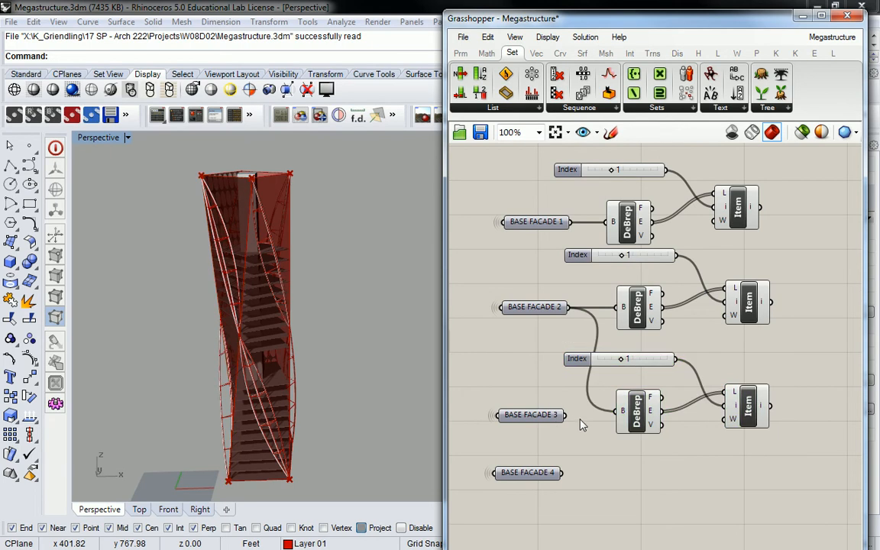
drag(567, 417, 612, 414)
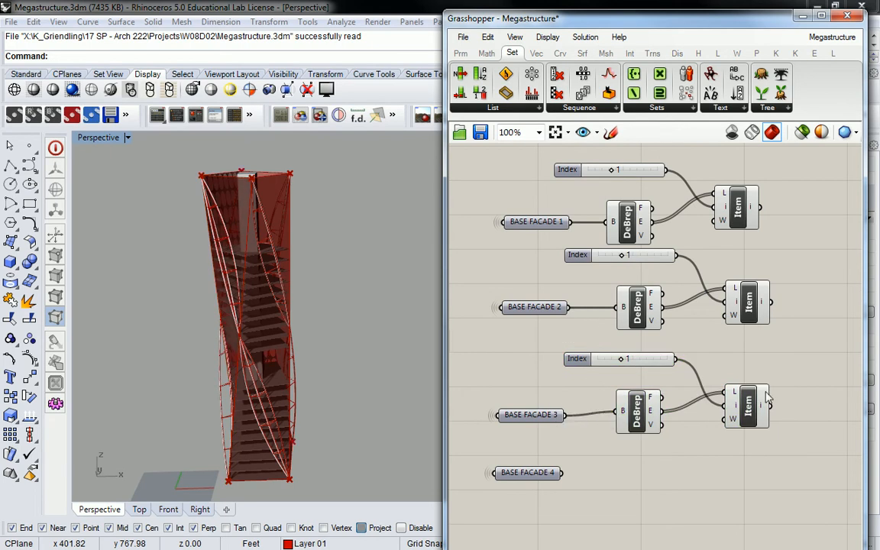
click(761, 405)
right_drag(233, 315, 266, 313)
scroll(266, 308, down, 3)
Add another copy of the slider, Deconstruct Brep and List Item for Base Facade 4, connect that facade and check its edge
click(795, 452)
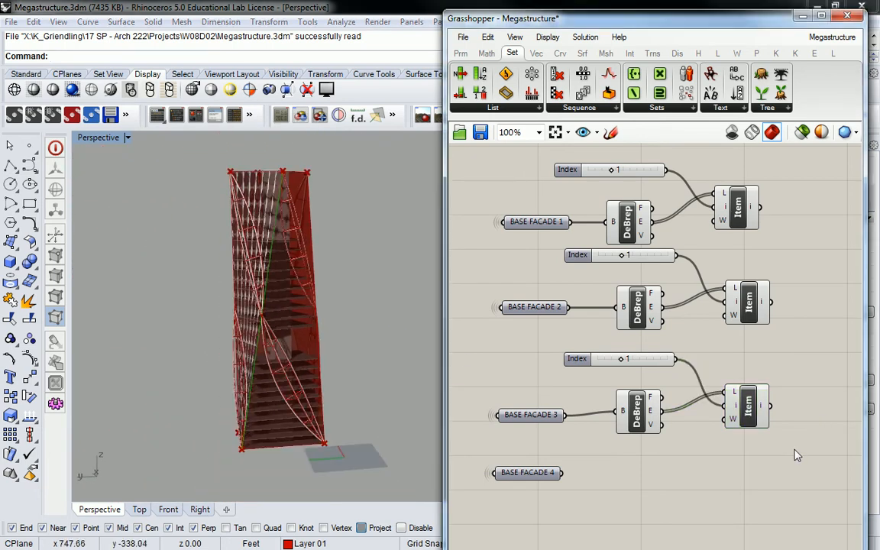
key(ctrl+v)
drag(590, 286, 626, 503)
click(545, 464)
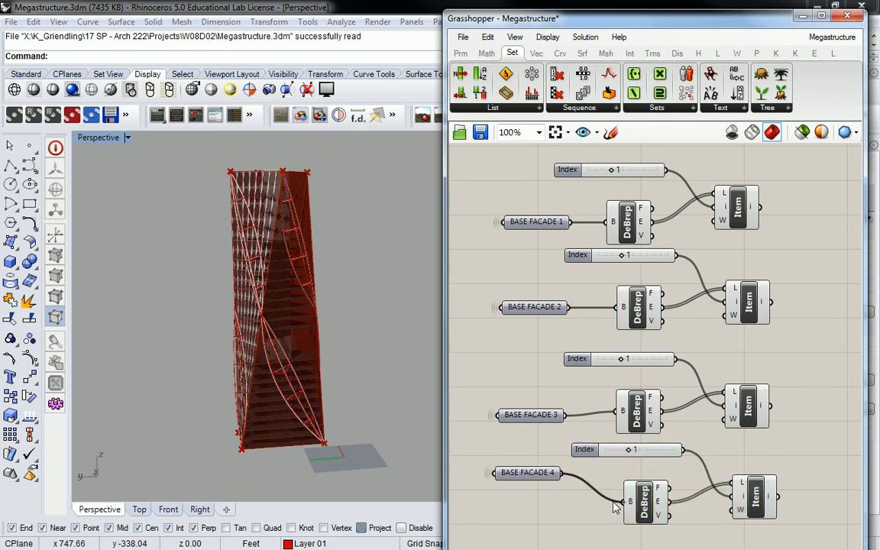
drag(538, 475, 533, 499)
click(755, 497)
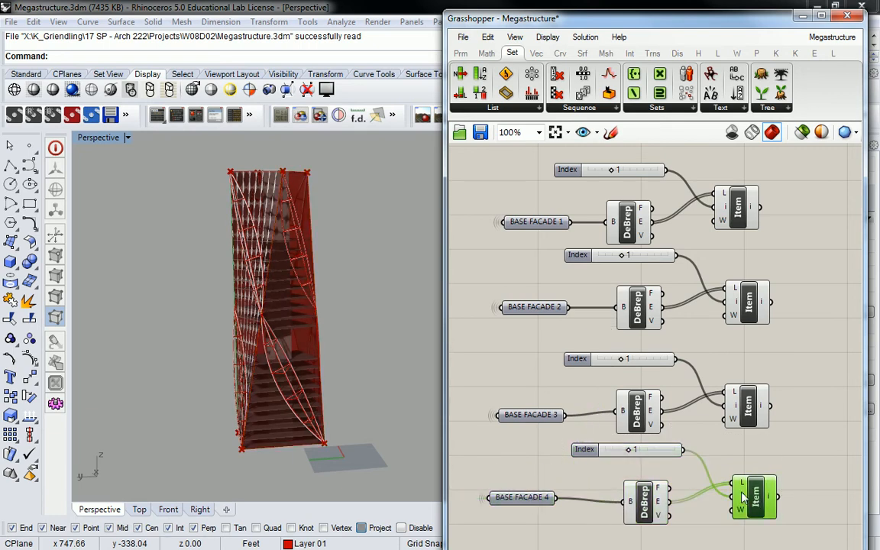
mouse_move(359, 298)
right_down()
mouse_move(395, 300)
mouse_move(363, 306)
right_up()
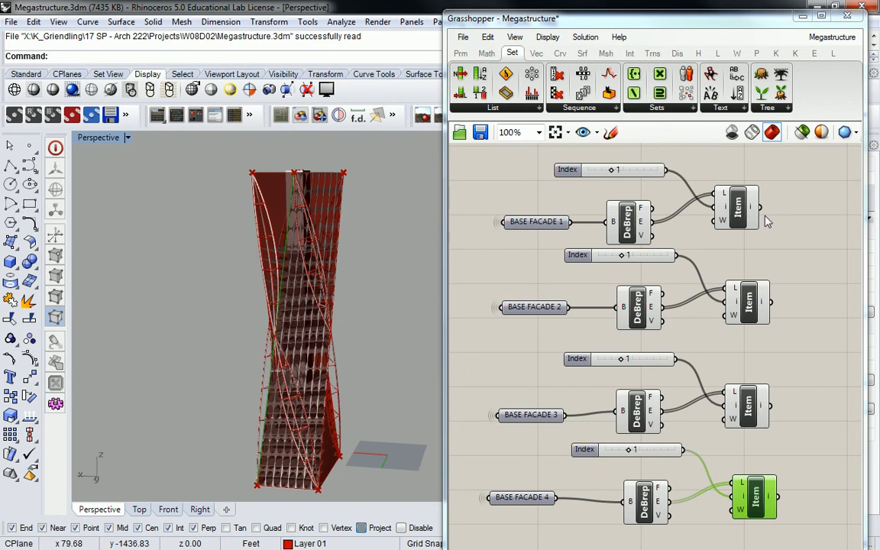
Add a Pipe Variable component in the empty canvas area beyond the four List Items
right_drag(795, 243, 631, 226)
scroll(625, 253, down, 1)
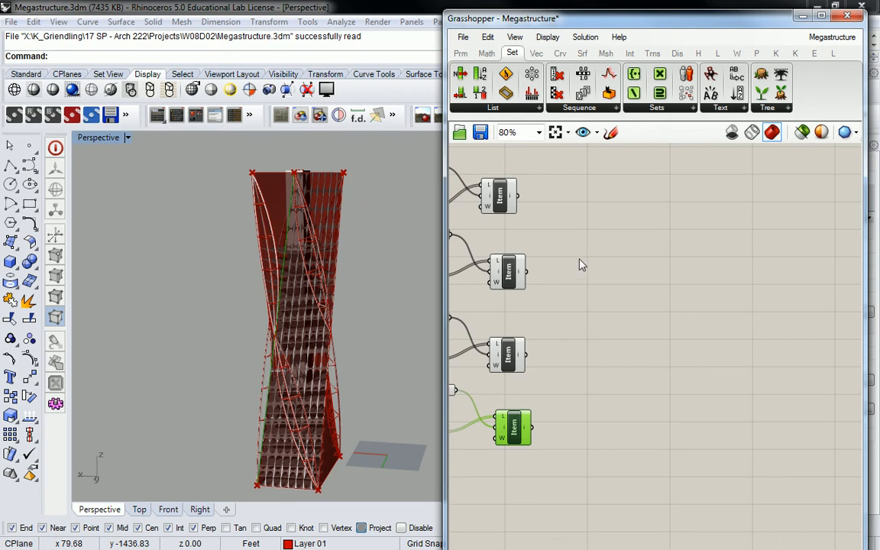
click(583, 53)
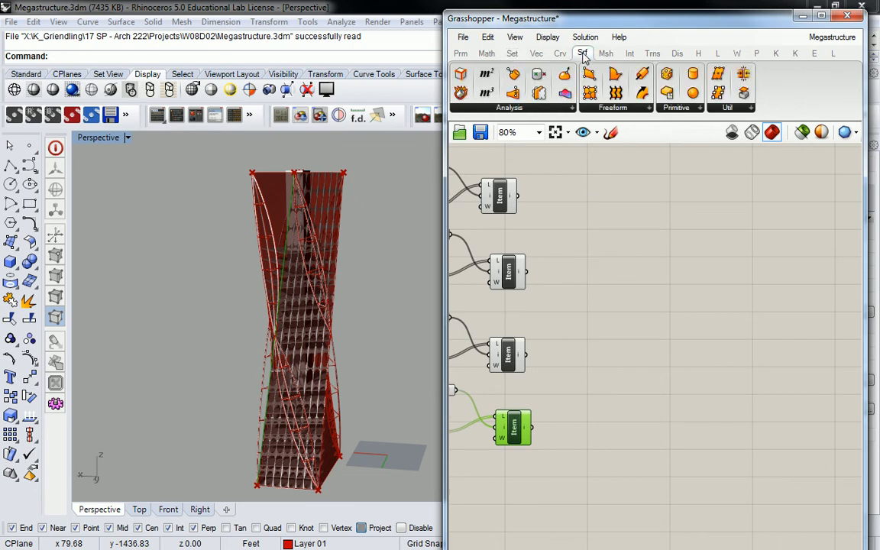
click(646, 108)
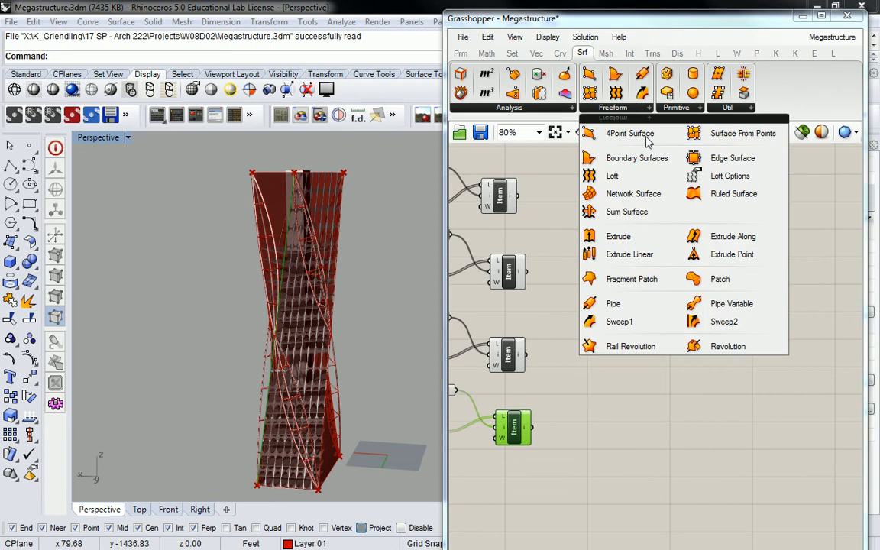
click(727, 305)
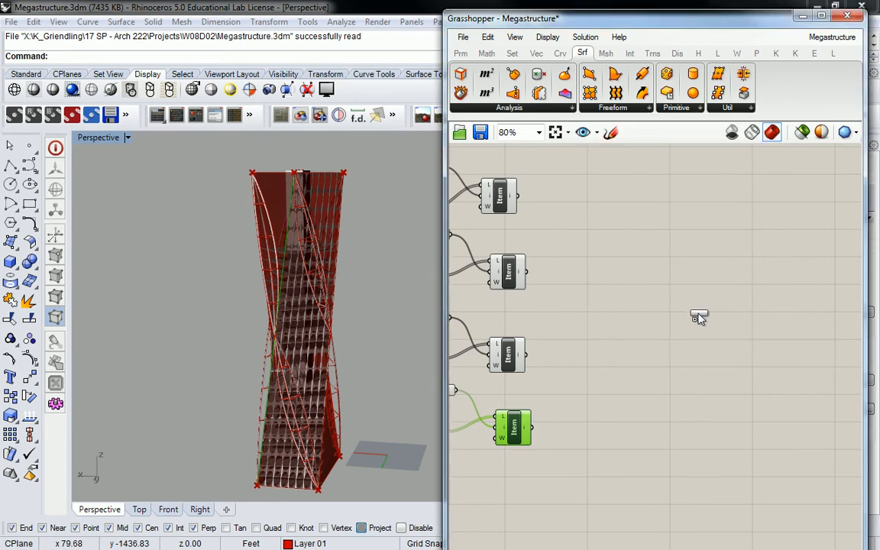
click(663, 296)
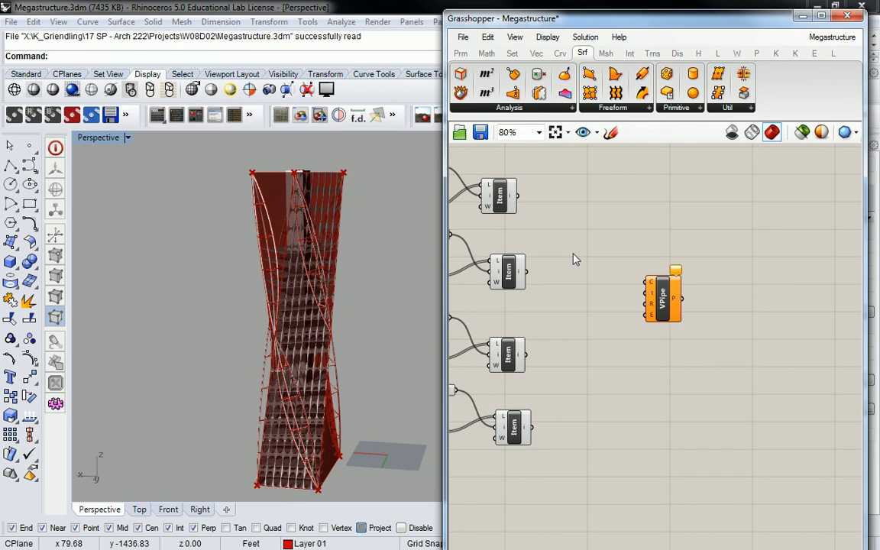
Connect all four List Item outputs to the Pipe Variable's curve input and move the component farther from them
drag(518, 197, 648, 282)
drag(539, 279, 646, 283)
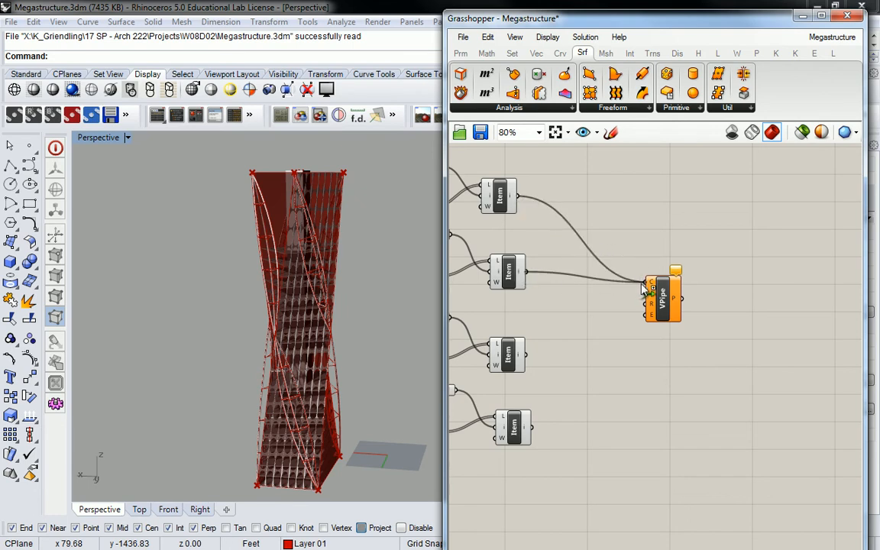
drag(527, 353, 647, 284)
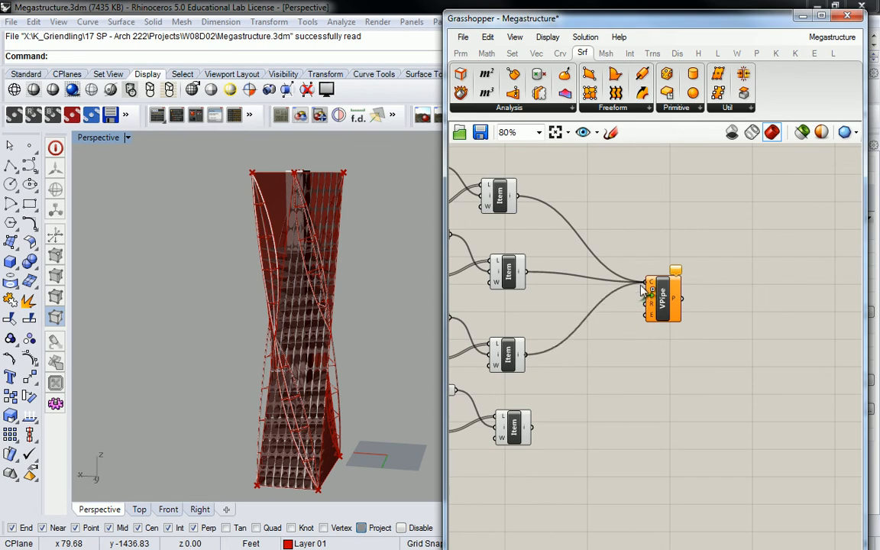
shift+drag(533, 427, 707, 298)
right_drag(566, 326, 594, 312)
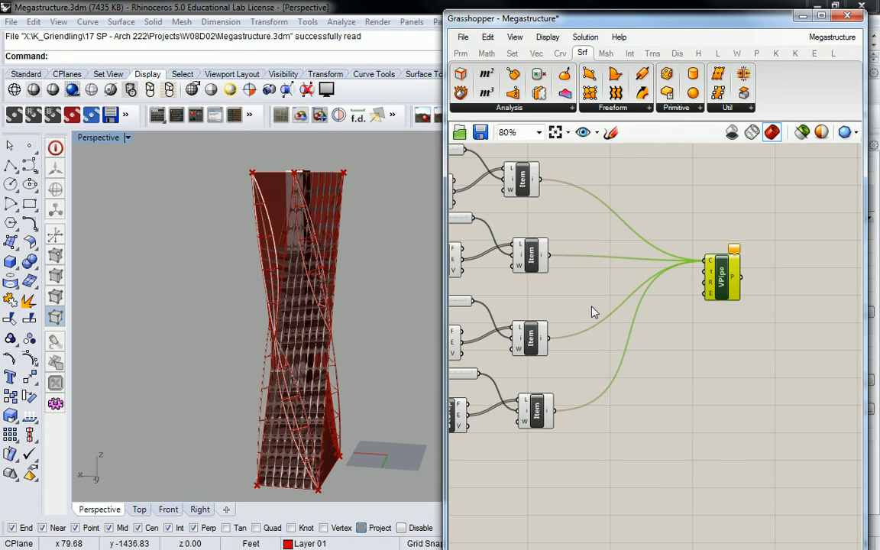
Add a panel near the Pipe Variable that lists 0 and 1 as separate items for the pipe parameters
scroll(715, 271, up, 5)
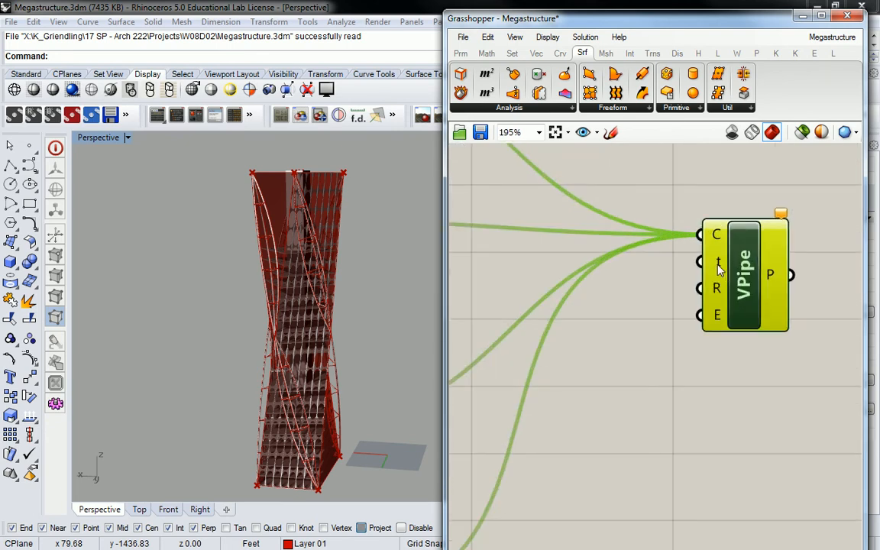
mouse_move(719, 265)
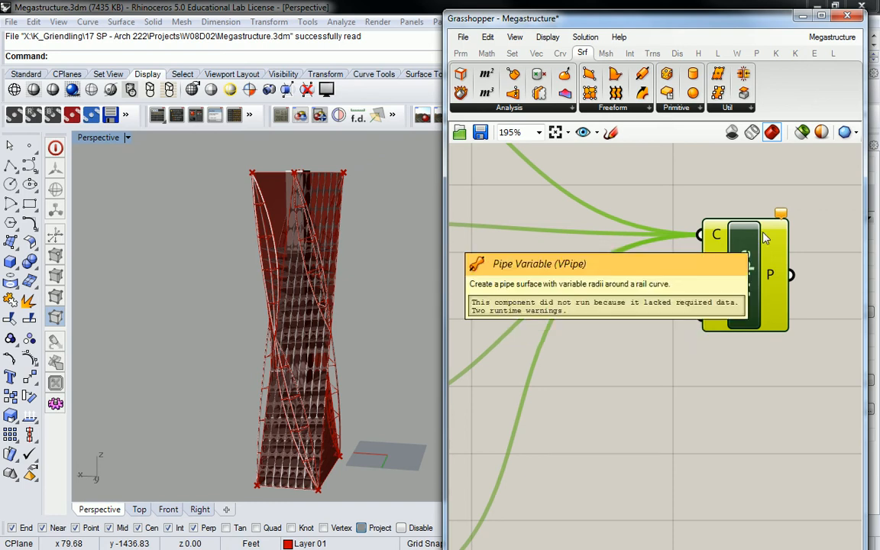
mouse_move(716, 296)
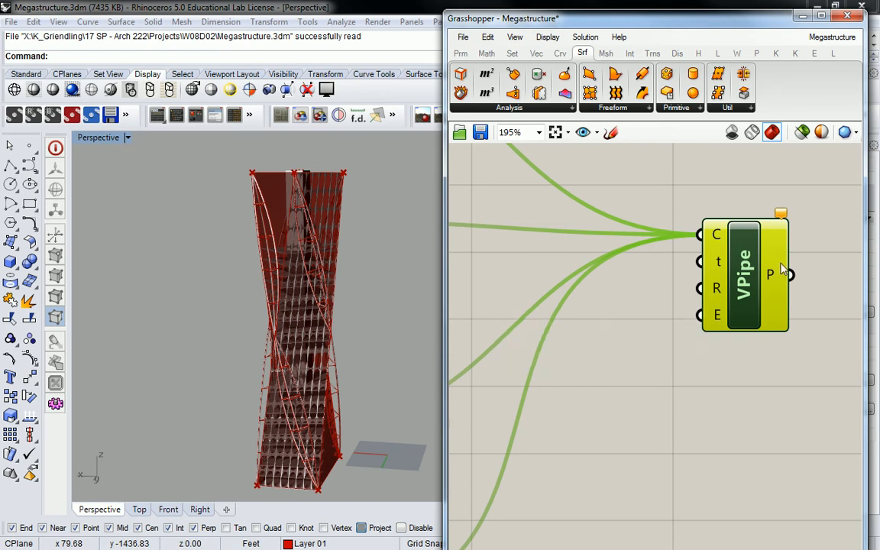
click(460, 53)
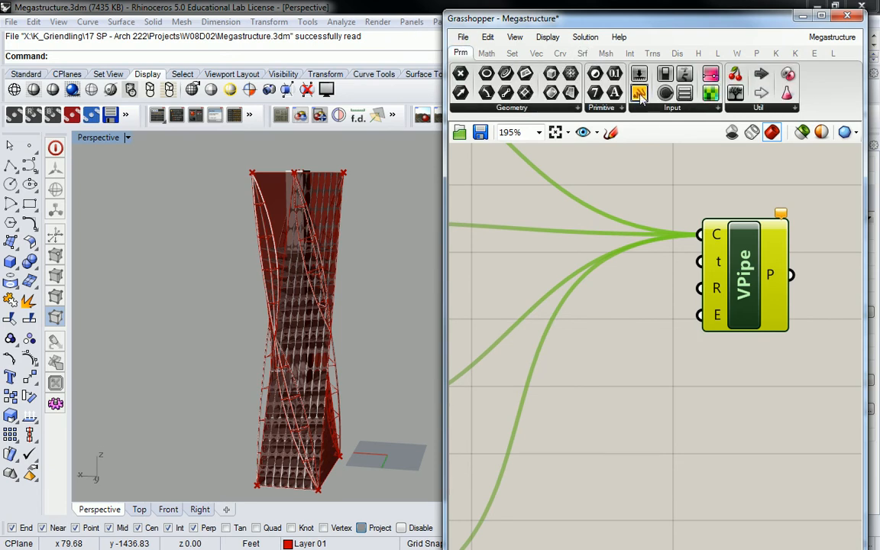
drag(640, 91, 623, 309)
drag(719, 364, 625, 367)
right_click(593, 248)
click(611, 271)
double_click(561, 303)
text(0)
key(Return)
text(1)
click(776, 403)
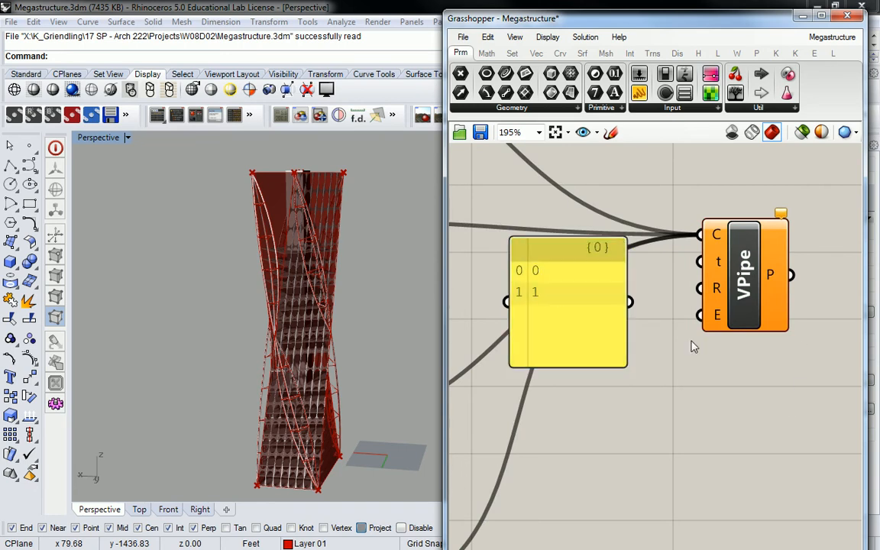
Connect the panel to the Pipe Variable's t input, shrink it and place it above the curve wires
drag(593, 366, 692, 271)
click(658, 338)
drag(615, 315, 631, 155)
right_drag(632, 155, 649, 256)
Duplicate the 0 and 1 panel, place the copy below the original and open its content for editing
drag(647, 254, 640, 434)
key(ctrl+c)
key(ctrl+v)
double_click(627, 449)
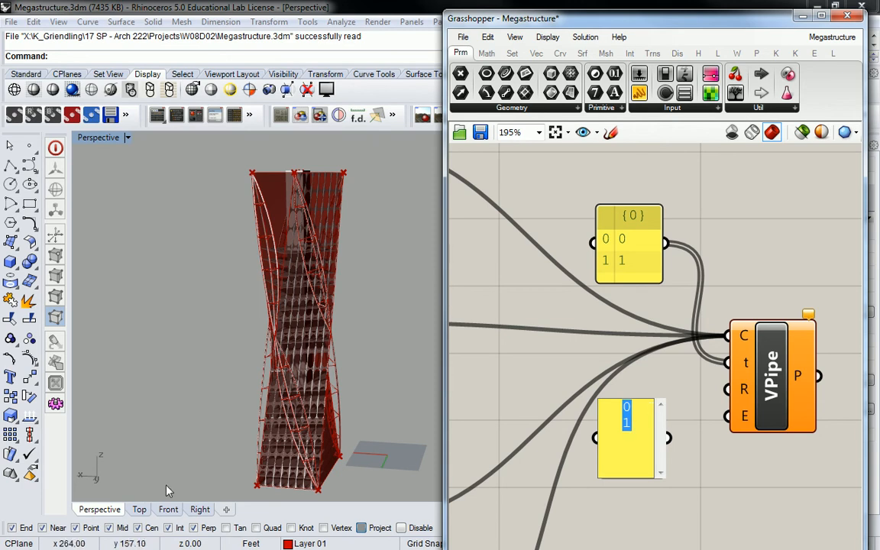
Measure a trial width beside the tower's bottom corner with Rhino's Distance command to gauge a suitable pipe radius
click(260, 355)
scroll(259, 356, up, 5)
scroll(264, 369, up, 3)
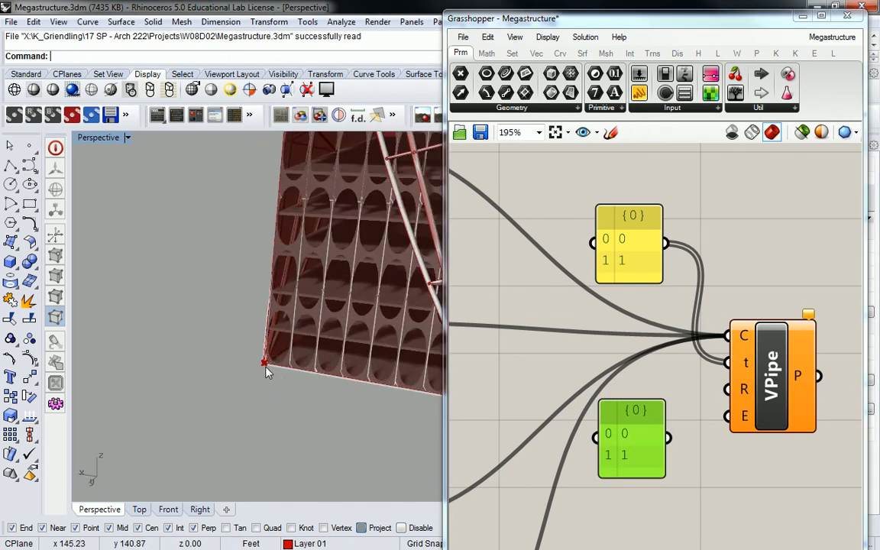
text(Distance)
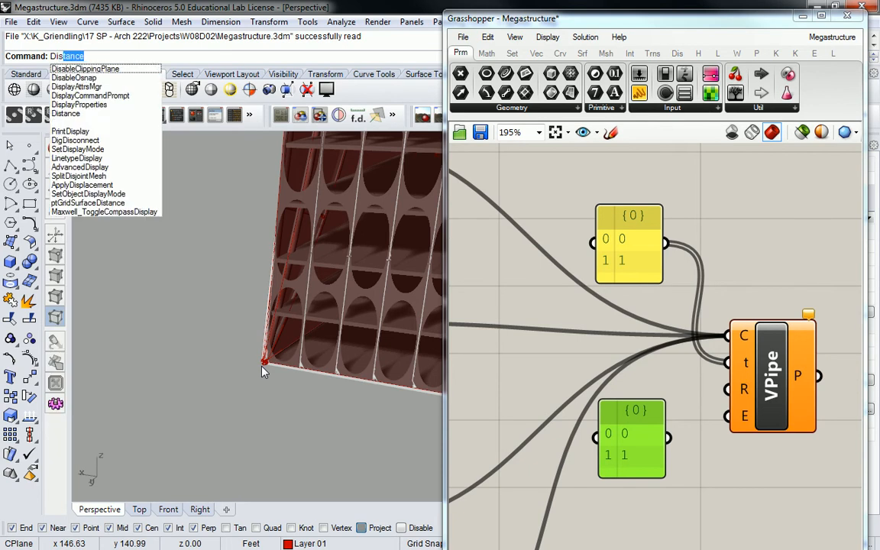
key(Return)
click(246, 375)
click(270, 382)
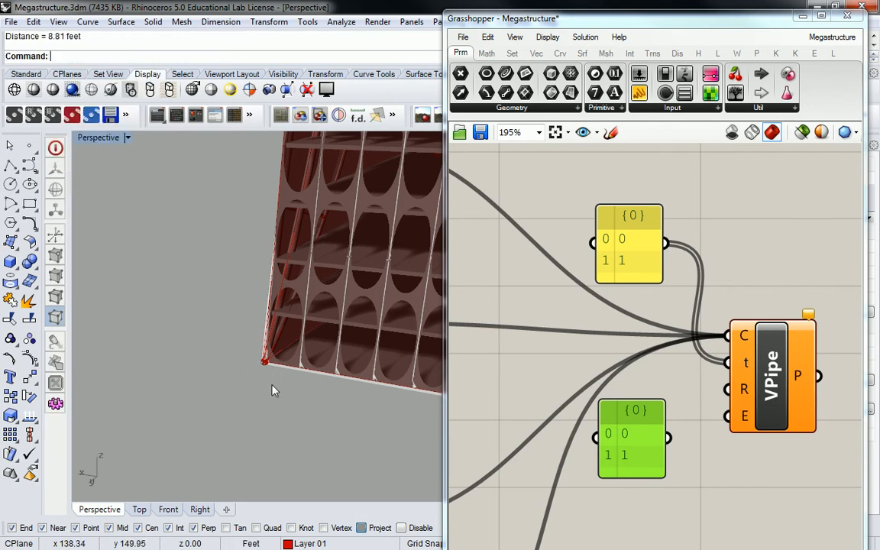
Replace the copied panel's content with the single value 8
click(573, 374)
double_click(634, 437)
text(8)
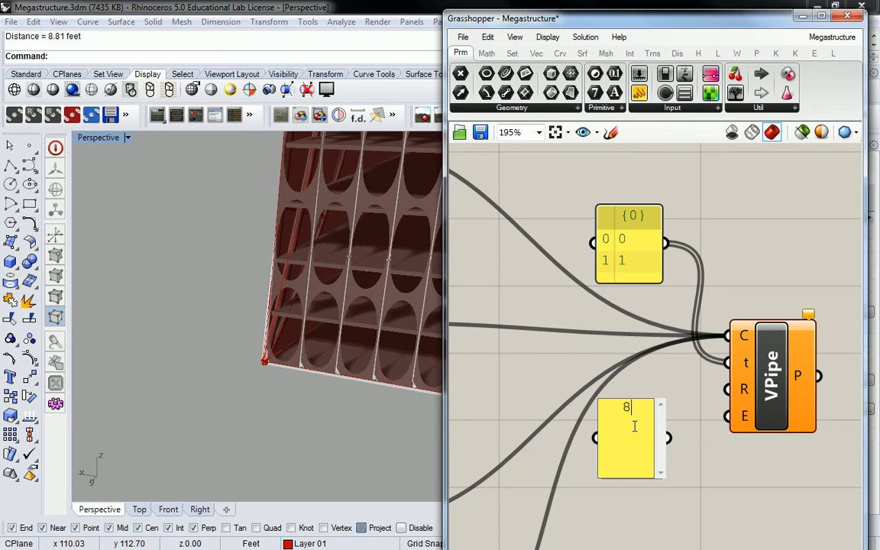
click(651, 379)
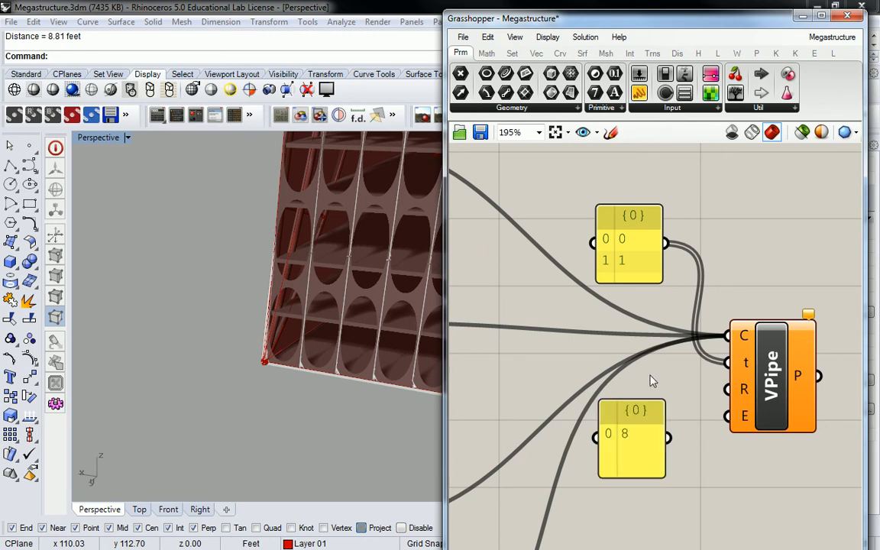
List the radii 5 and 2 in the copied panel and connect it to the Pipe Variable's R input
double_click(645, 441)
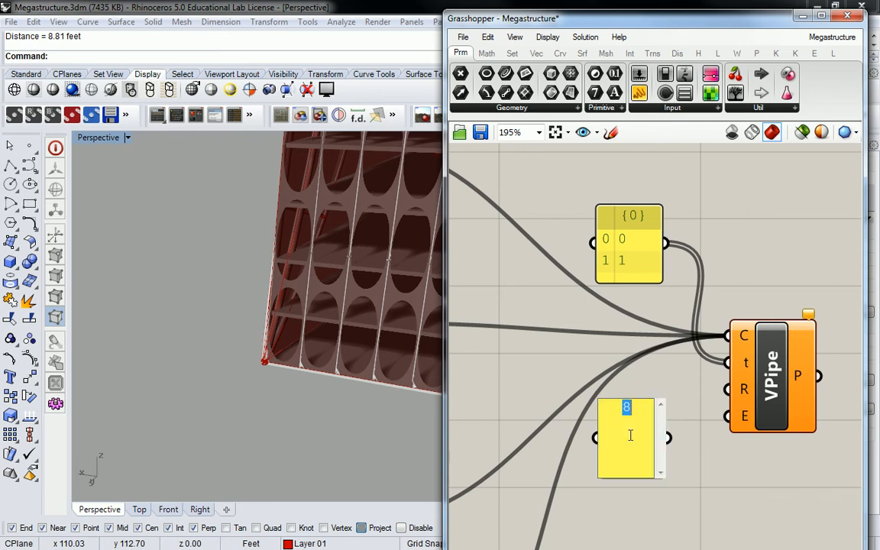
text(5)
double_click(632, 436)
click(648, 416)
click(642, 378)
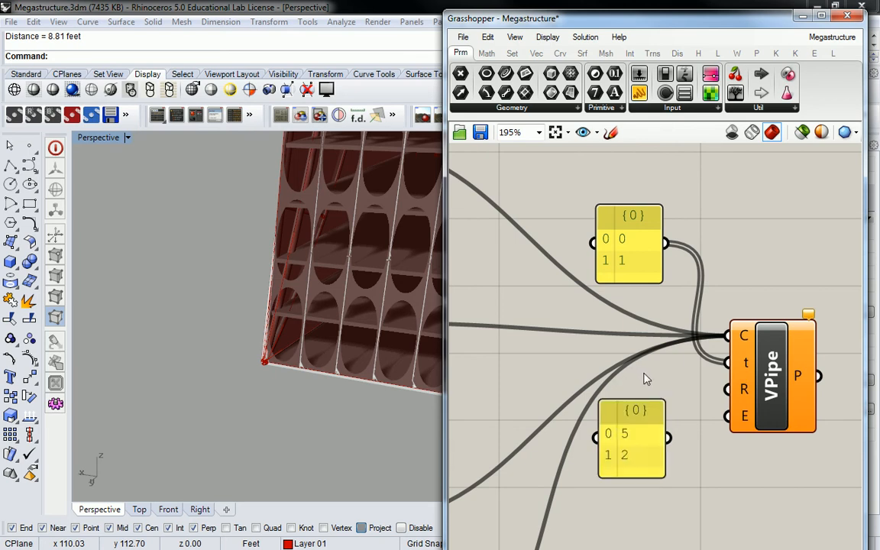
drag(668, 439, 718, 394)
Examine the tapered pipes on the tower's edges from all sides, comparing their thickness at the base and the top
scroll(294, 292, down, 5)
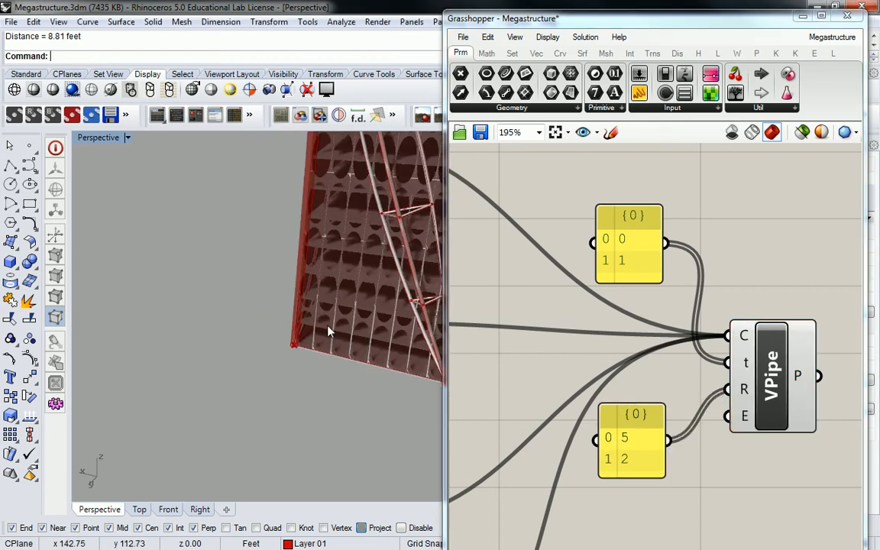
right_drag(361, 275, 326, 316)
scroll(335, 281, down, 3)
right_drag(335, 281, 318, 304)
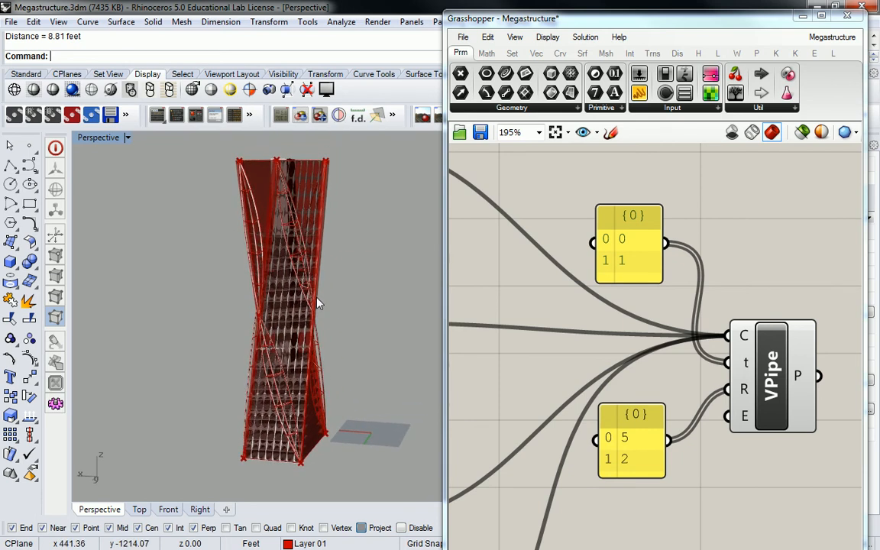
scroll(305, 198, up, 6)
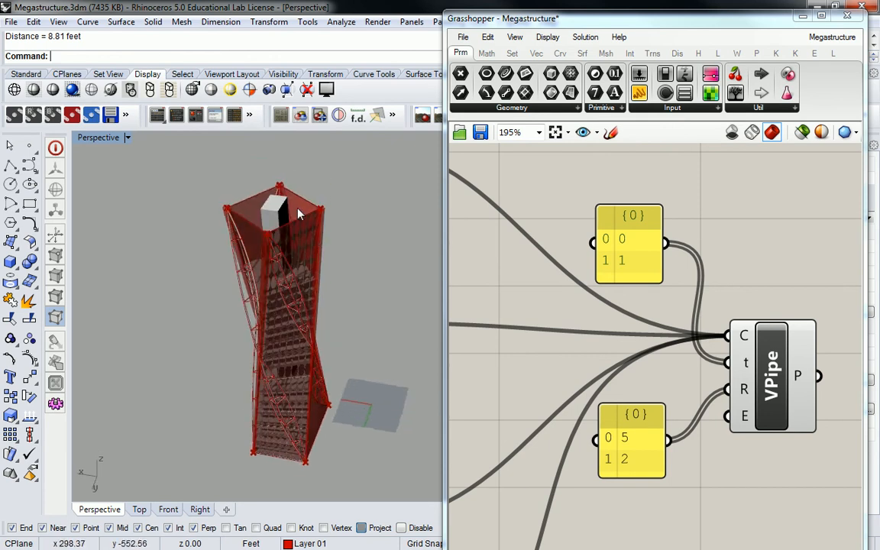
scroll(292, 192, down, 5)
right_drag(310, 314, 386, 327)
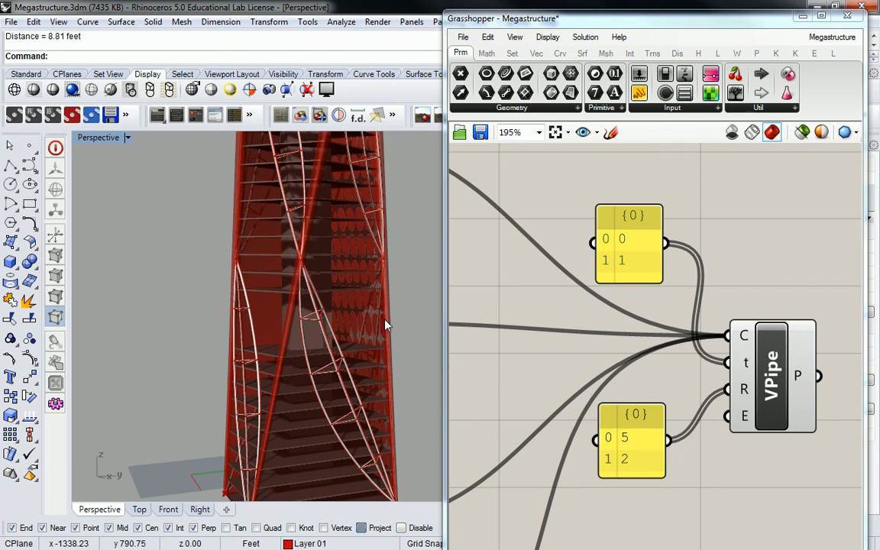
scroll(389, 269, down, 5)
right_drag(390, 269, 316, 279)
scroll(638, 281, down, 5)
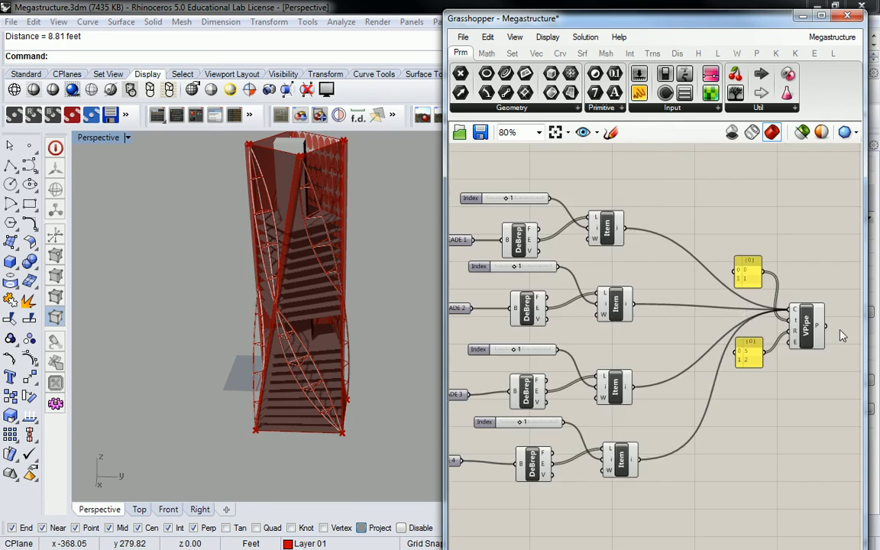
scroll(810, 319, up, 5)
right_click(738, 293)
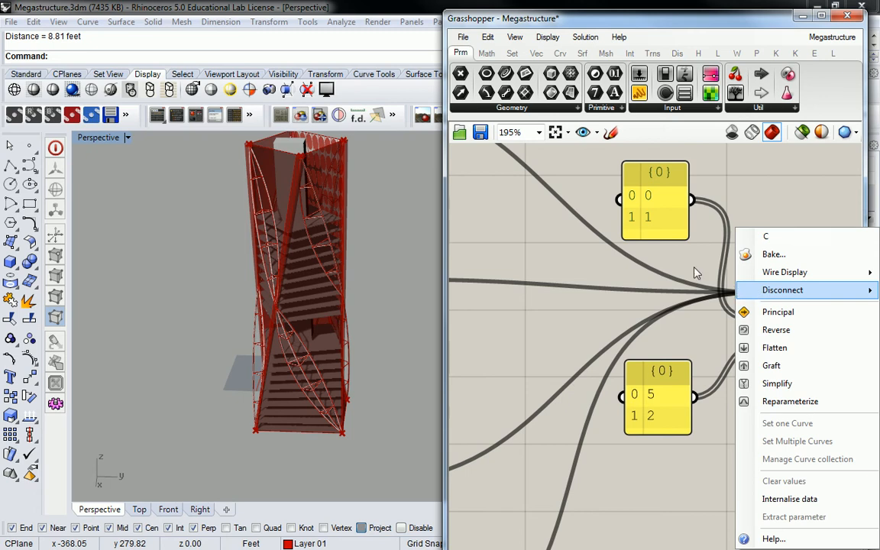
scroll(619, 237, down, 3)
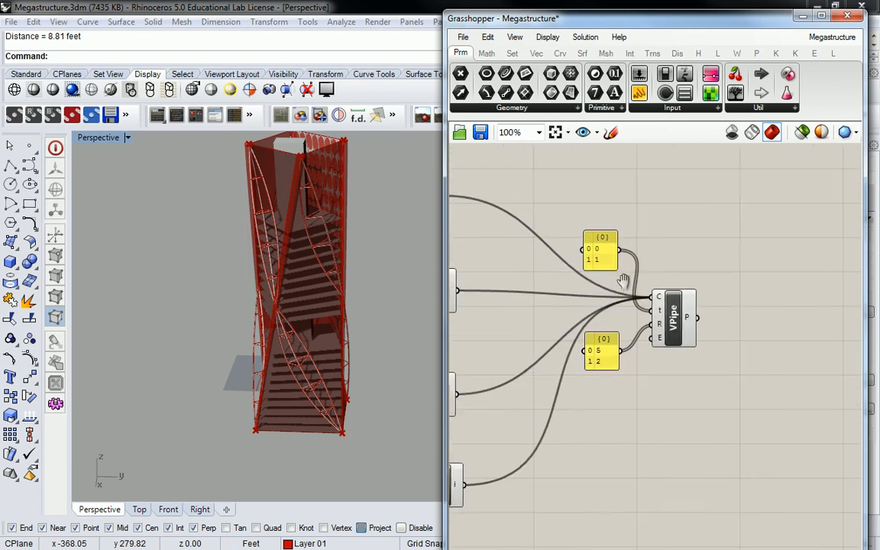
Add a Flip Curve component between the List Items and the Pipe Variable component
click(561, 56)
click(810, 109)
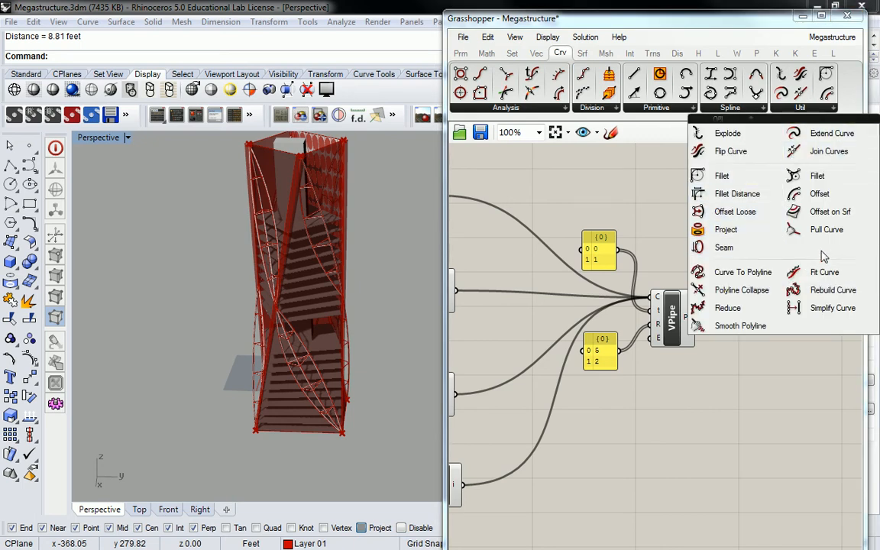
click(724, 153)
click(510, 312)
right_drag(510, 313, 645, 307)
drag(655, 309, 670, 312)
click(637, 237)
Wire all four List Item outputs into the Flip Curve's C input and its curve output alone into the Pipe Variable's C input
drag(580, 189, 635, 303)
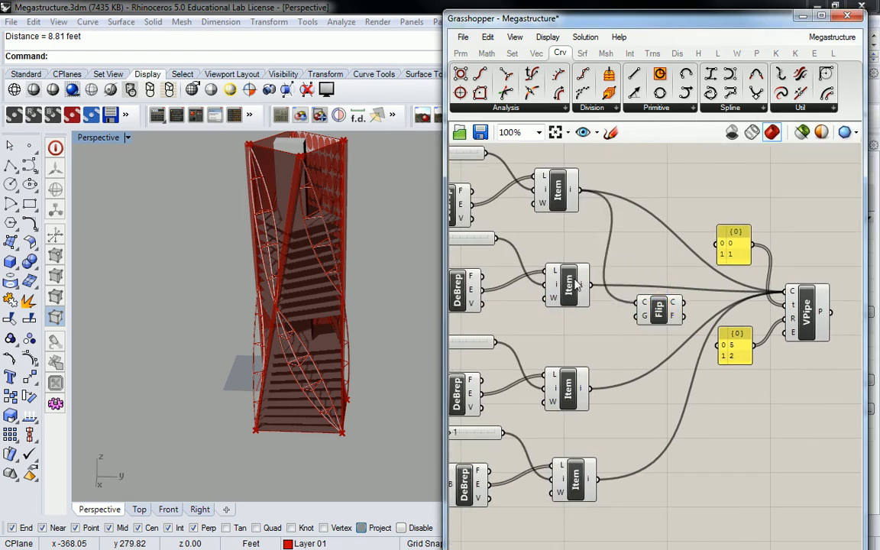
shift+drag(591, 388, 639, 303)
shift+drag(600, 479, 686, 296)
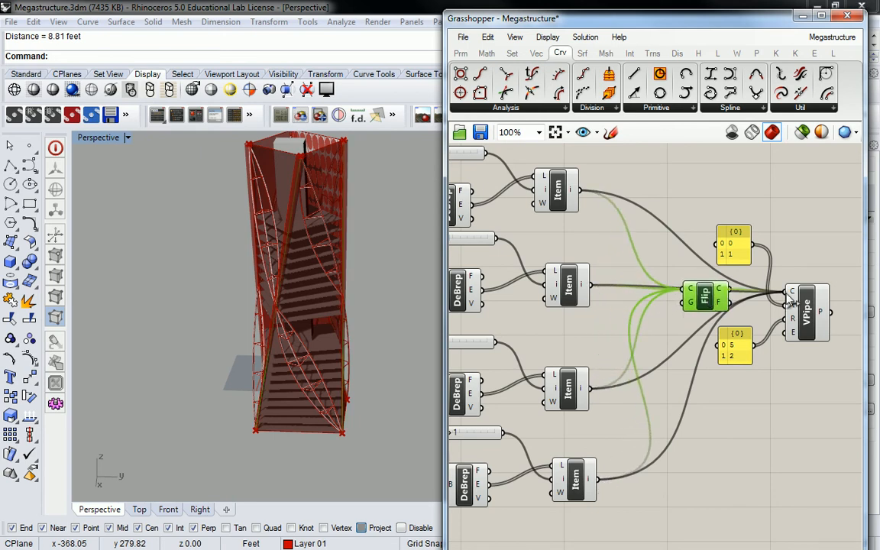
drag(787, 304, 787, 294)
click(403, 282)
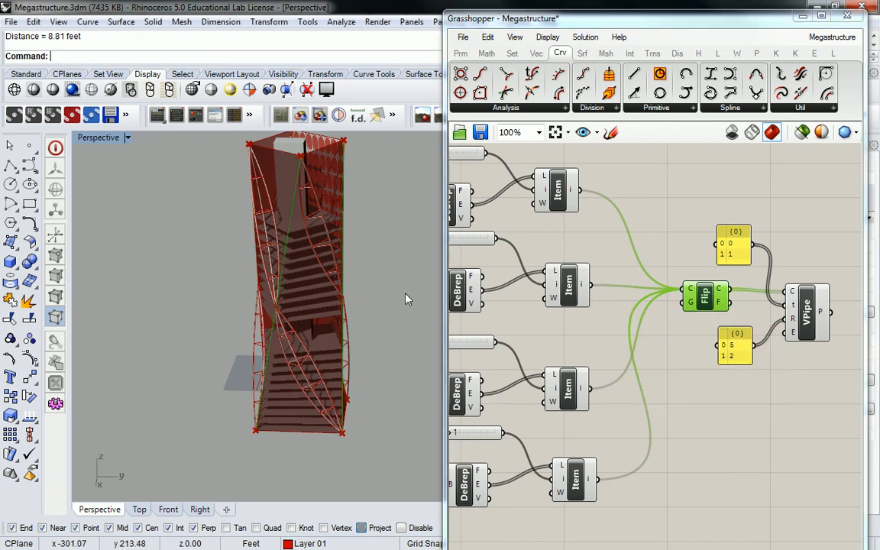
right_drag(346, 282, 373, 284)
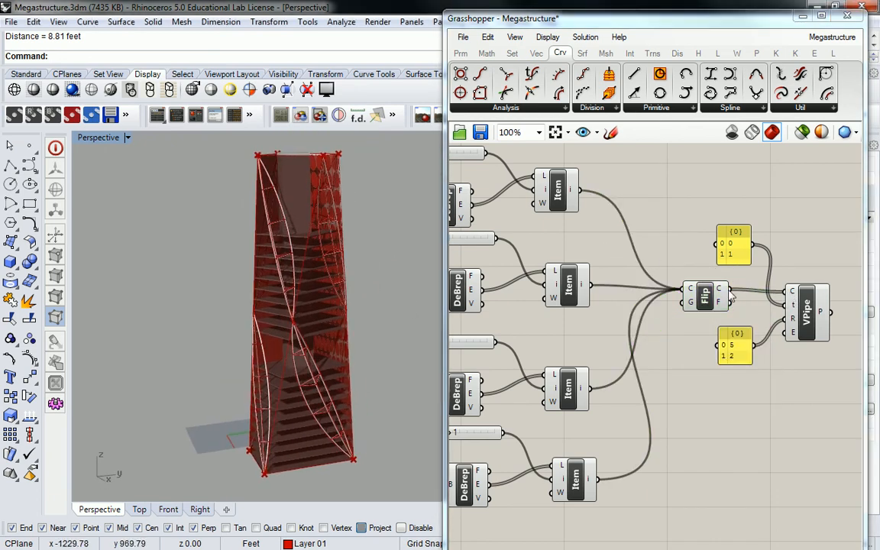
Try grafting the Flip Curve's C input, then undo the graft
right_click(688, 290)
click(727, 366)
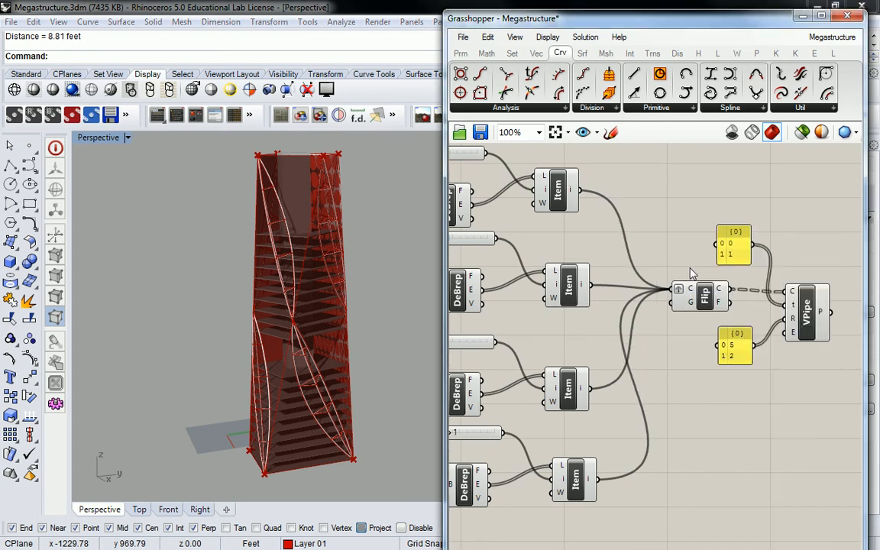
key(ctrl+z)
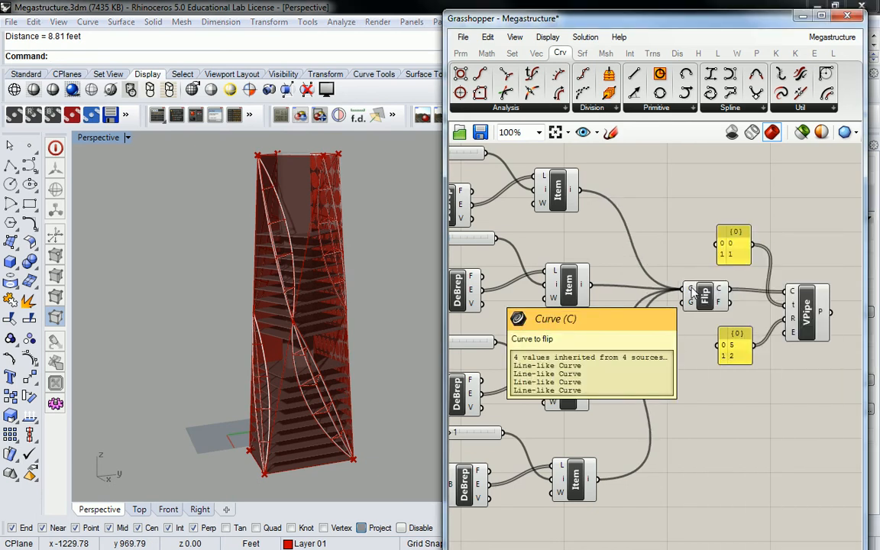
mouse_move(724, 289)
right_drag(725, 291, 662, 299)
right_drag(356, 286, 294, 276)
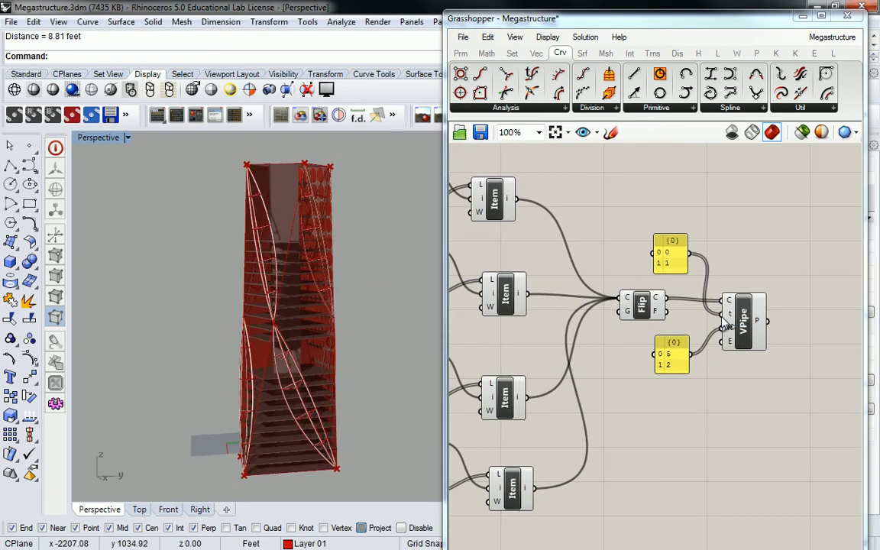
Try grafting the Pipe Variable's C input, then turn the graft off and check its Caps input and the pipes
mouse_move(731, 303)
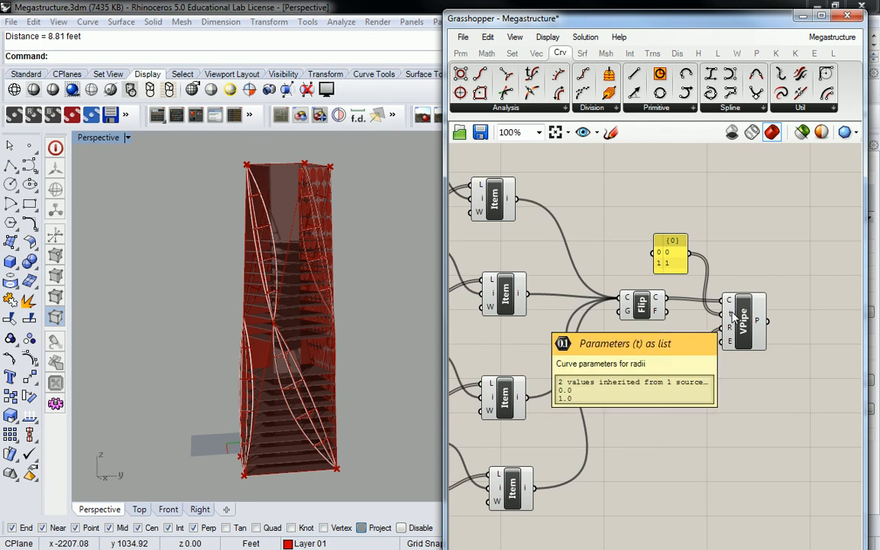
right_click(728, 301)
click(755, 365)
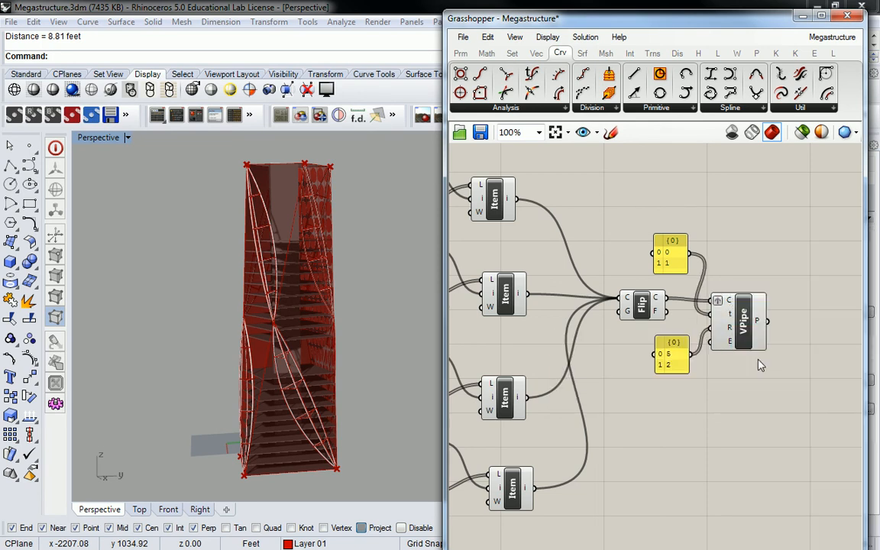
right_click(730, 300)
click(755, 365)
mouse_move(369, 305)
right_down()
mouse_move(399, 310)
mouse_move(366, 306)
right_up()
right_drag(342, 235, 320, 236)
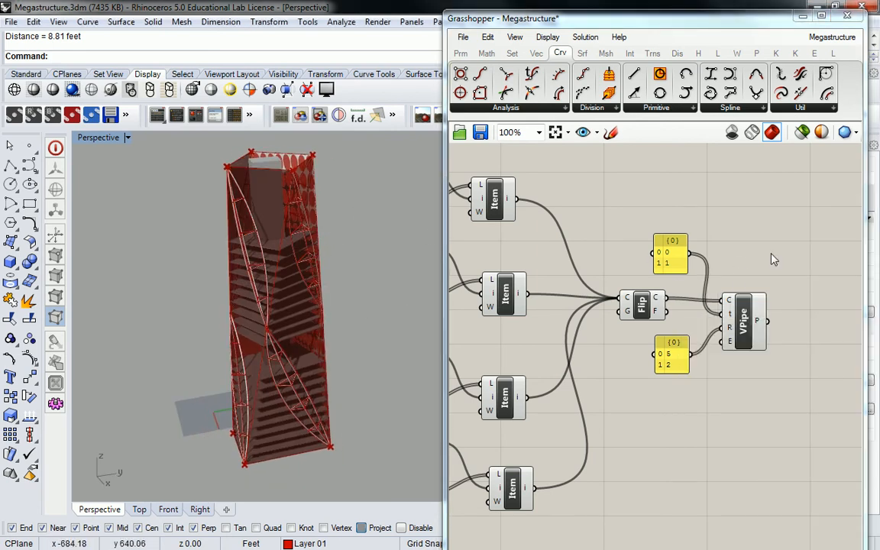
mouse_move(759, 324)
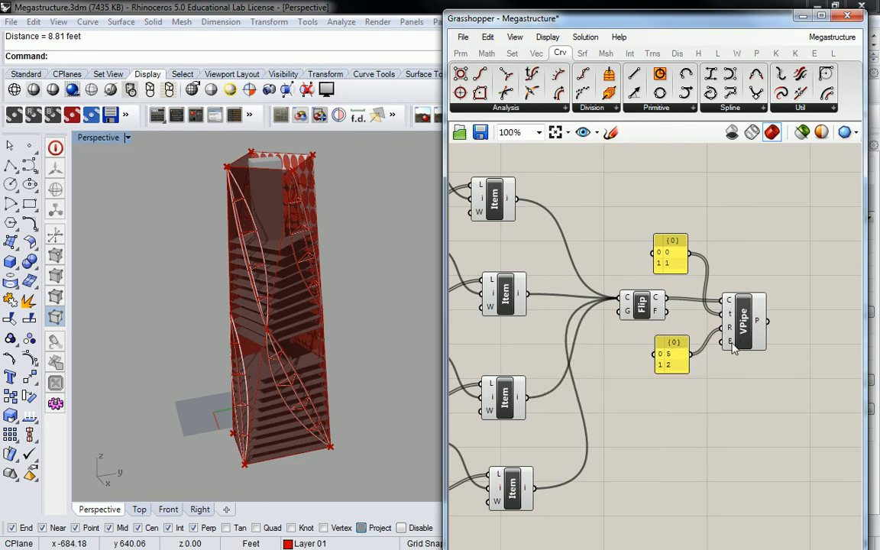
mouse_move(731, 346)
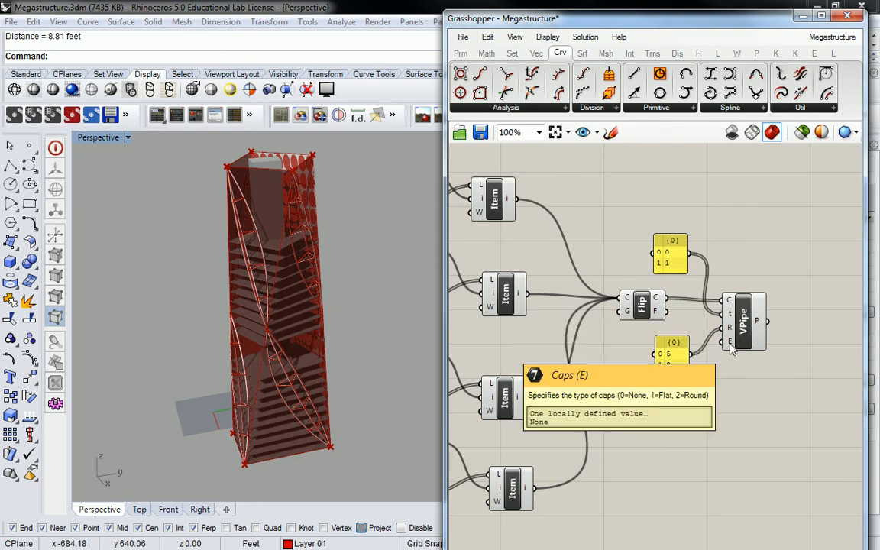
right_drag(365, 240, 306, 290)
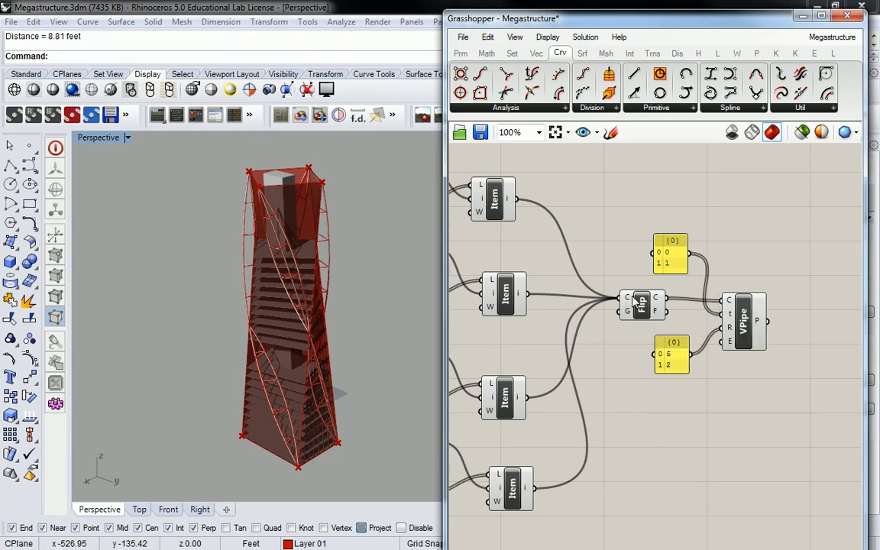
Undo the shared Flip Curve wiring and set up separate Flip Curves for the first and second List Items
key(ctrl+z)
key(ctrl+z)
mouse_move(596, 317)
mouse_down()
mouse_move(593, 243)
mouse_move(596, 312)
mouse_up()
key(ctrl+c)
key(ctrl+v)
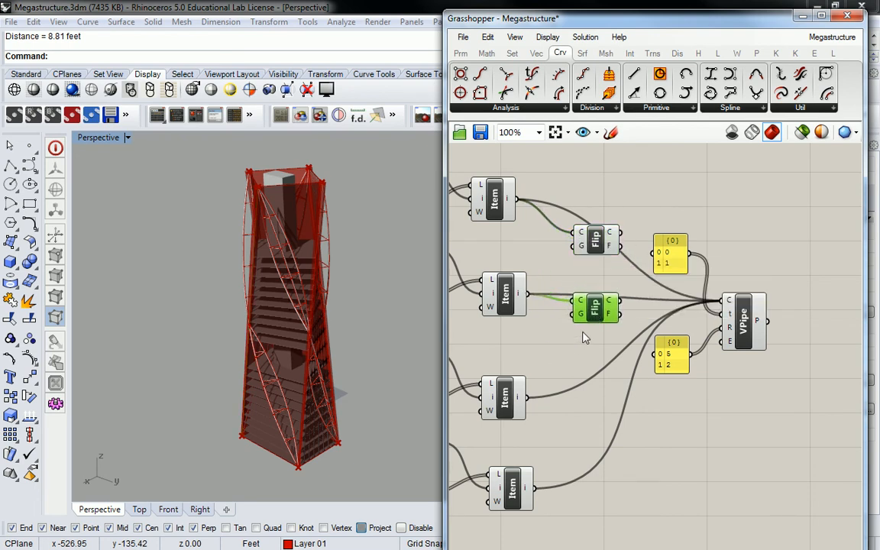
Copy the Flip Curve for the third and fourth List Items, feeding each copy from its own List Item
key(ctrl+v)
drag(609, 262, 587, 413)
key(ctrl+v)
drag(565, 254, 595, 487)
drag(536, 489, 571, 483)
drag(584, 488, 586, 494)
Connect the four Flip Curve outputs to the Pipe Variable's C input in place of the List Item wires and recompute the solution
drag(620, 232, 721, 301)
shift+drag(620, 300, 722, 300)
shift+drag(613, 402, 721, 301)
shift+drag(618, 488, 721, 300)
right_click(758, 269)
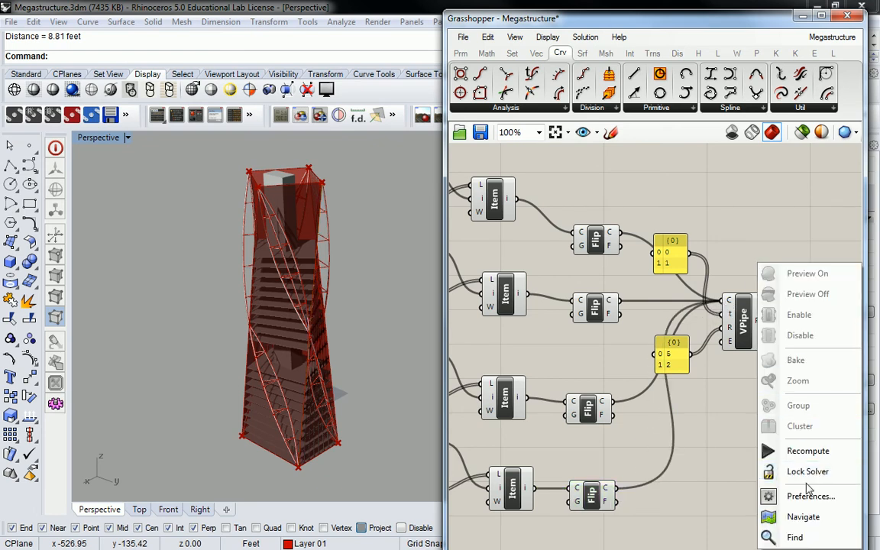
click(793, 449)
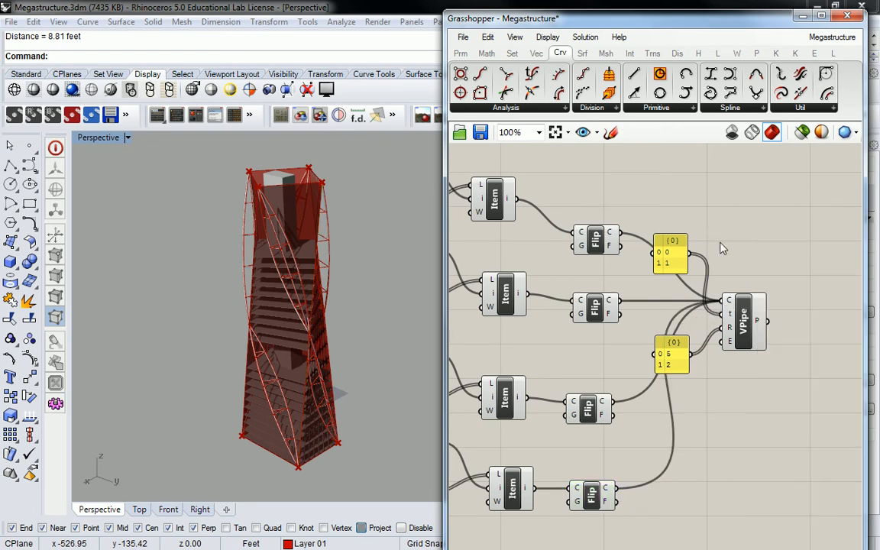
right_drag(723, 248, 688, 248)
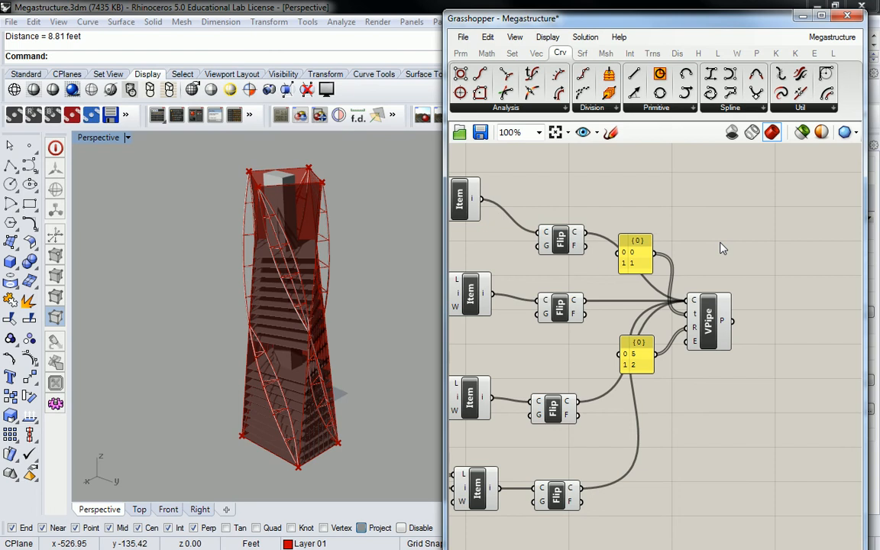
double_click(722, 246)
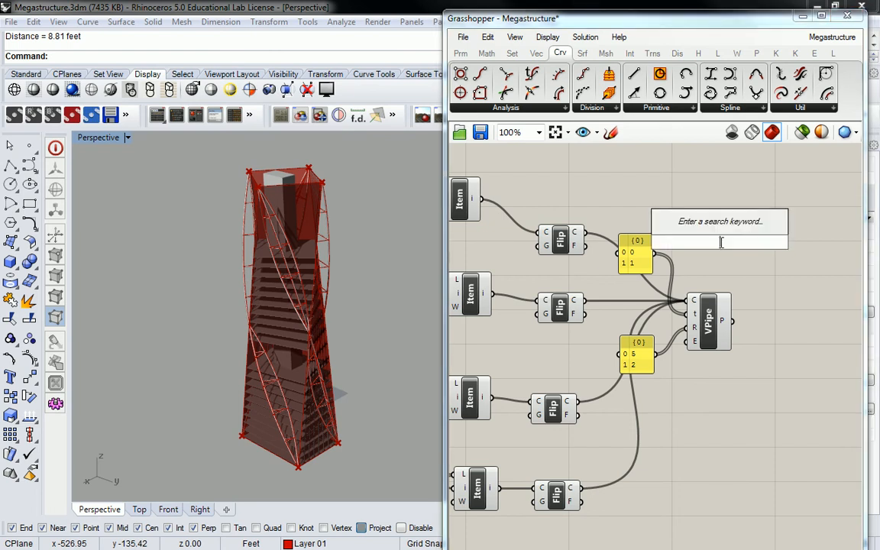
text(rev)
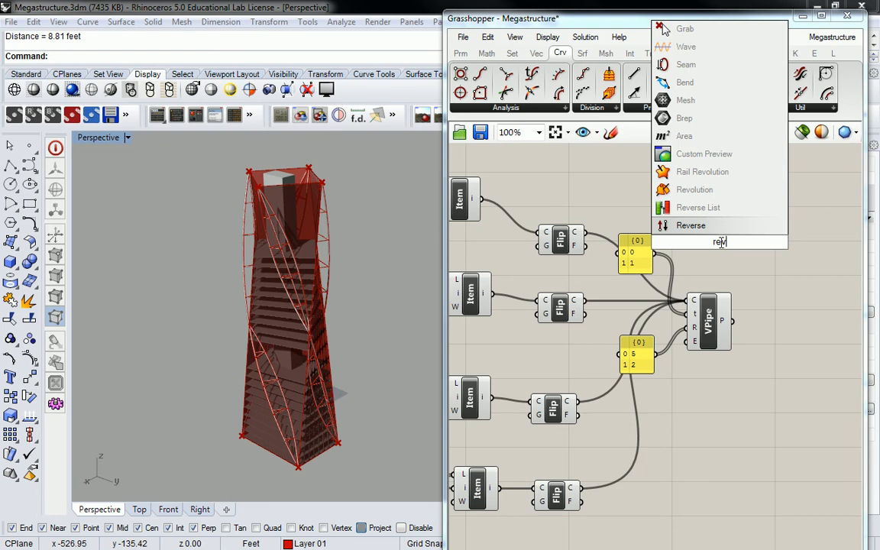
key(BackSpace)
key(BackSpace)
key(BackSpace)
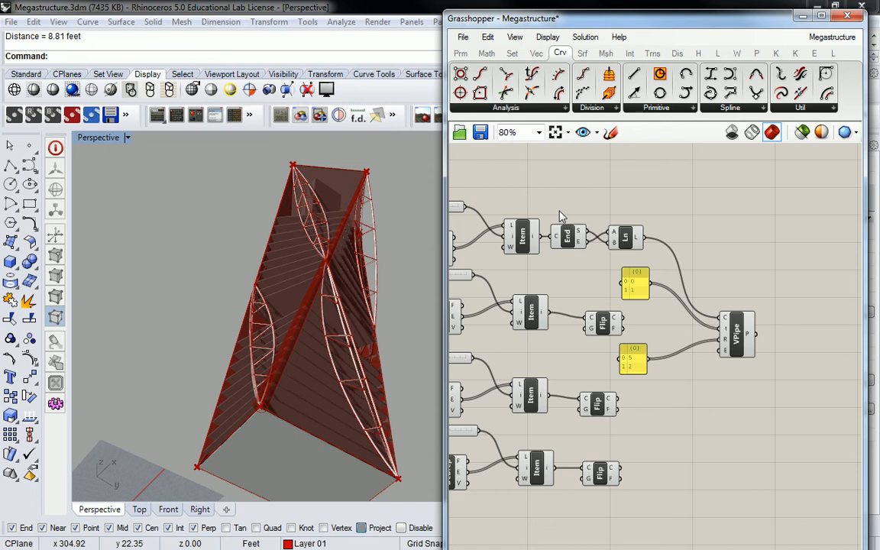
Delete the Flip Curve components attached to the second, third and fourth List Items
scroll(545, 216, up, 3)
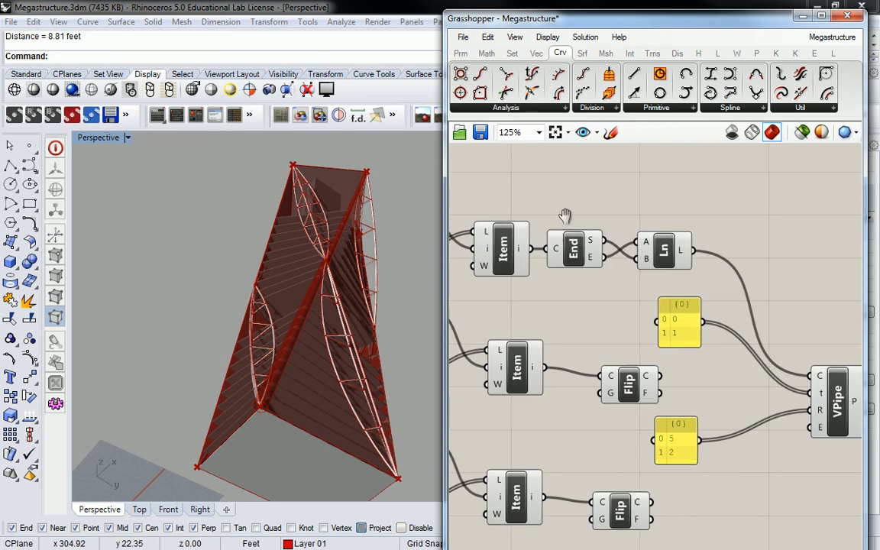
click(580, 256)
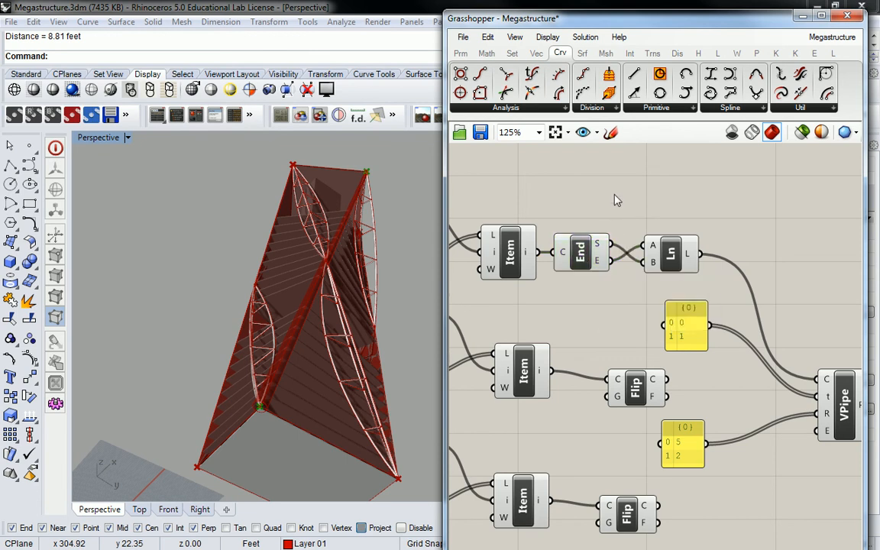
right_drag(646, 311, 646, 238)
click(639, 314)
scroll(643, 313, down, 1)
right_drag(650, 333, 658, 273)
key(Delete)
click(648, 355)
key(Delete)
click(644, 438)
key(Delete)
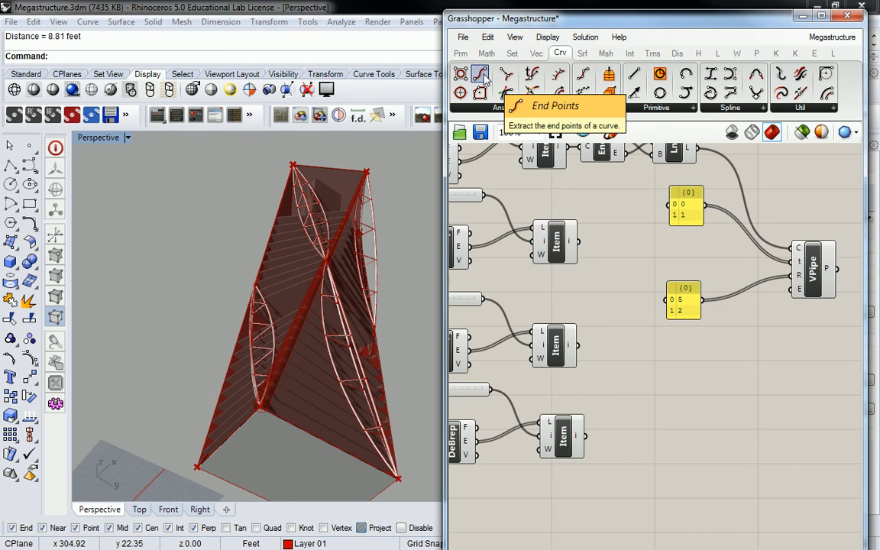
Add End Points to the second List Item and a Line with the S output wired to B and E to A
drag(483, 79, 579, 240)
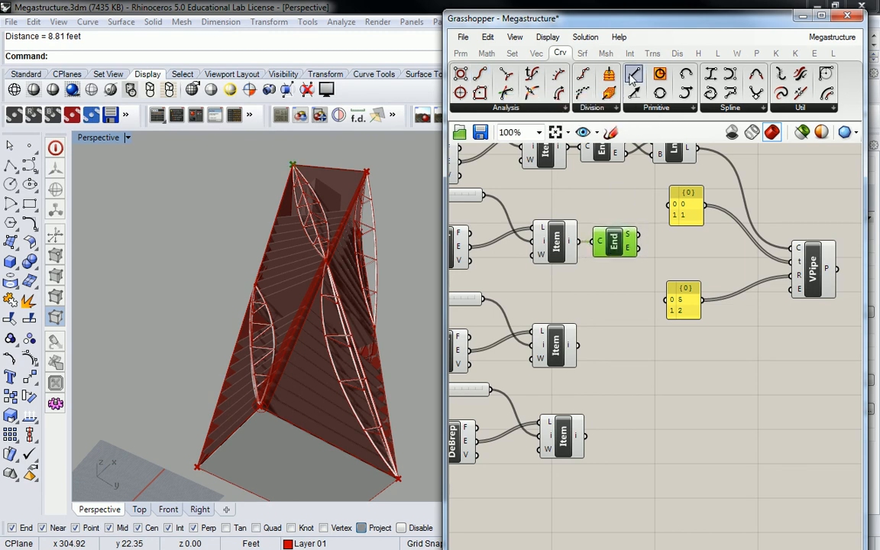
drag(633, 79, 676, 248)
drag(687, 203, 681, 187)
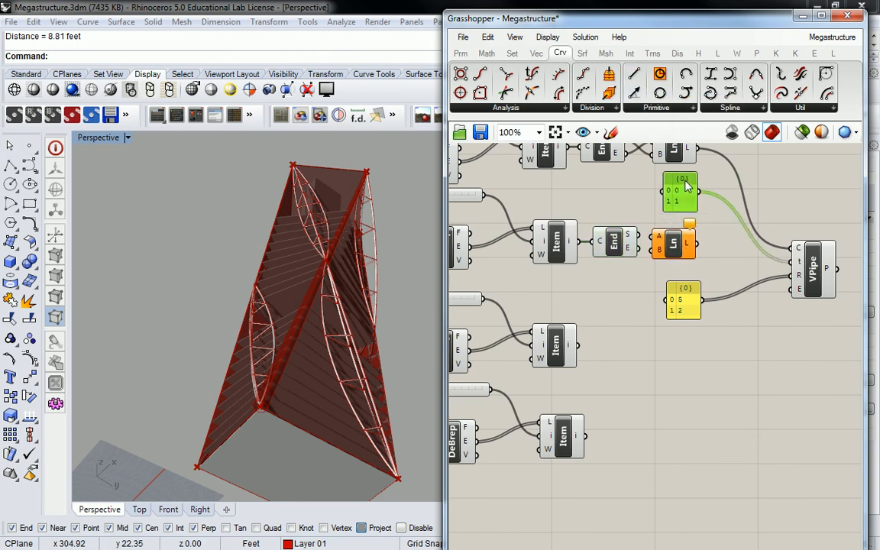
drag(677, 243, 680, 241)
click(662, 260)
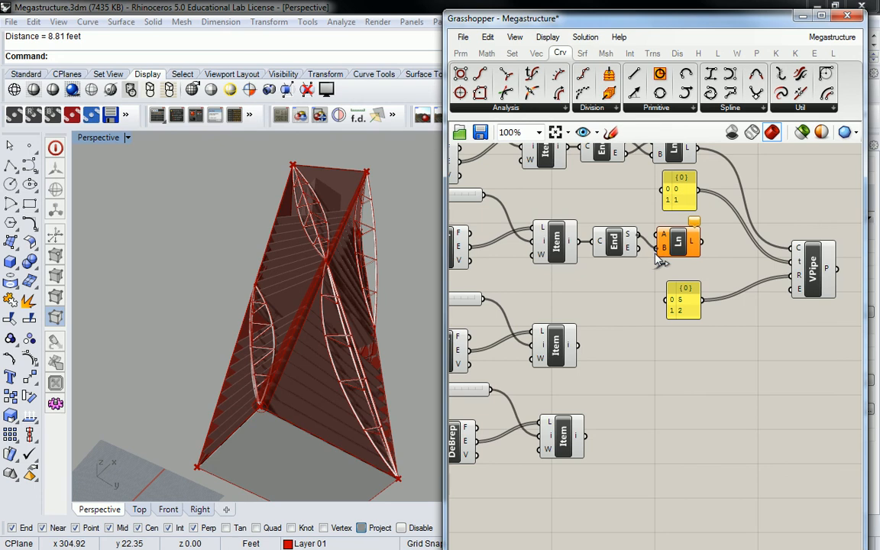
drag(638, 248, 660, 232)
click(676, 236)
Add the second Line's output to the Pipe Variable's C input alongside the first Line and inspect the resulting pipe
right_drag(257, 308, 137, 320)
right_drag(327, 292, 600, 356)
right_drag(666, 233, 600, 245)
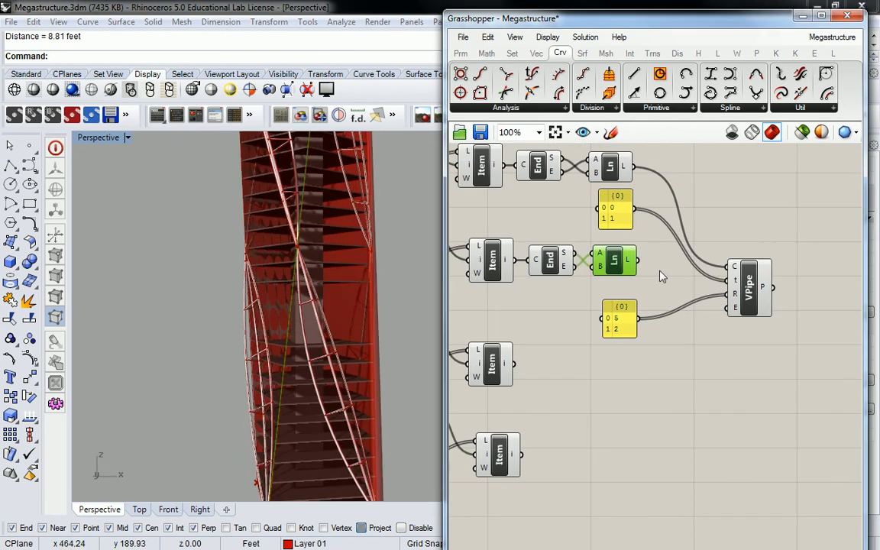
drag(629, 261, 718, 267)
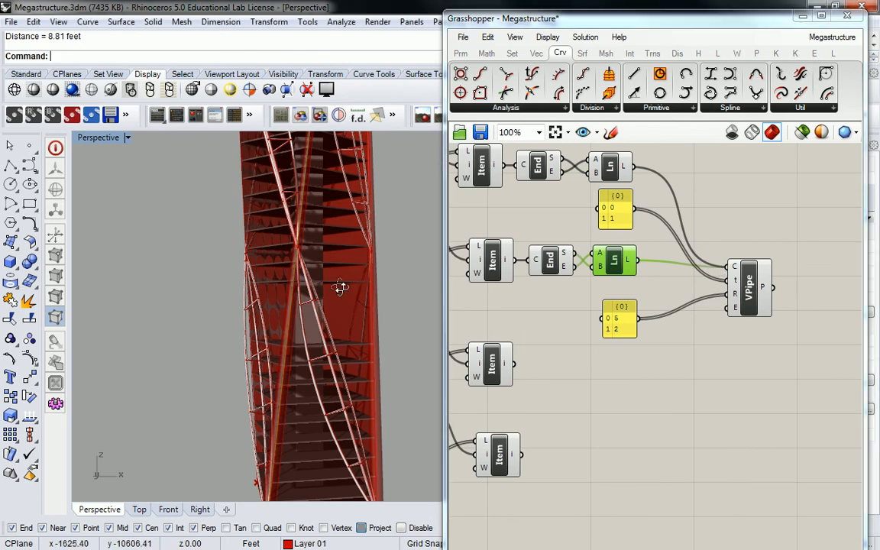
scroll(344, 275, down, 5)
right_drag(338, 304, 322, 290)
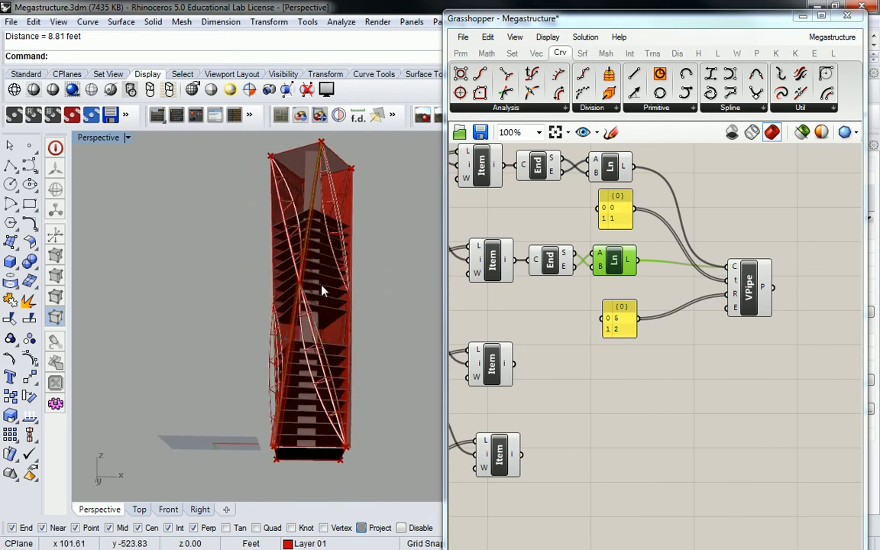
Duplicate the second facade's End Points and Line pair twice, placing the copies beside the third and fourth List Items
click(584, 304)
right_drag(568, 280, 593, 278)
drag(528, 220, 665, 297)
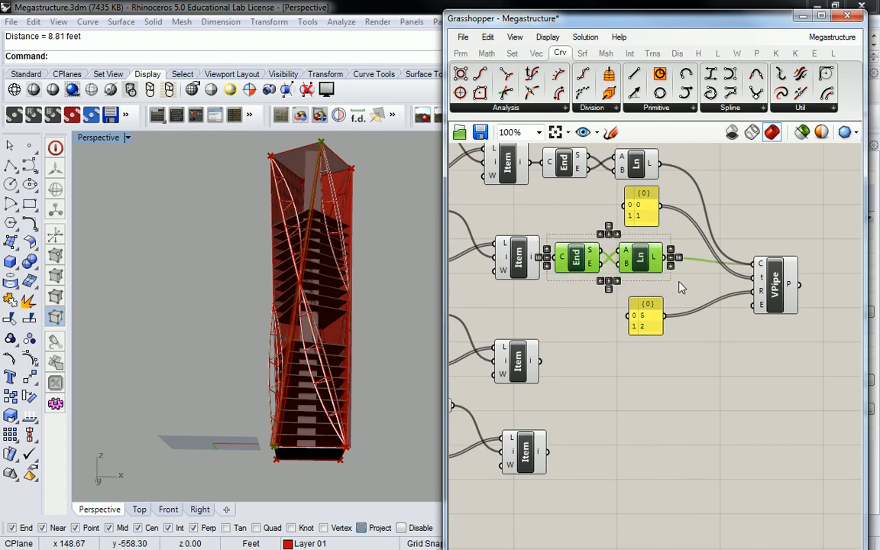
key(ctrl+c)
key(ctrl+v)
drag(601, 283, 603, 384)
key(ctrl+v)
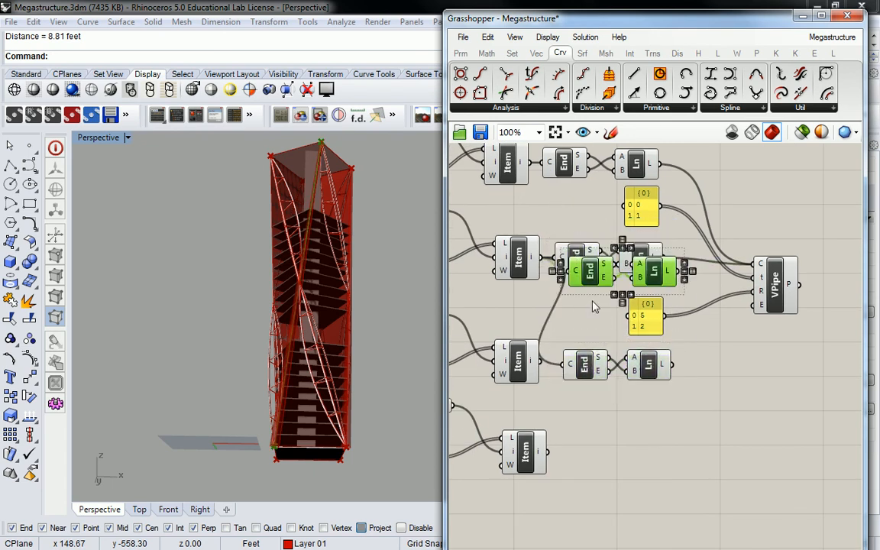
drag(584, 268, 595, 457)
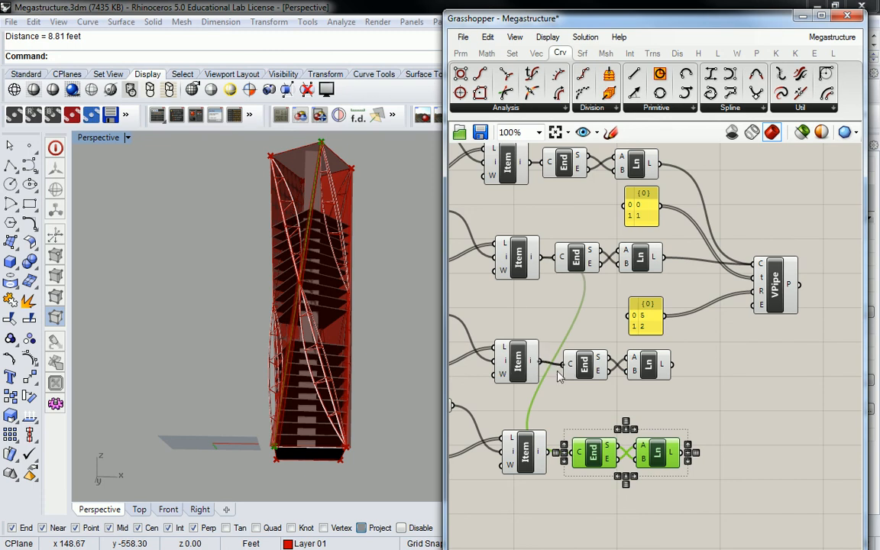
Wire the fourth List Item to its End Points, add the third and fourth Lines to Pipe Variable's C input, and inspect the tower-top pipes
drag(546, 452, 566, 453)
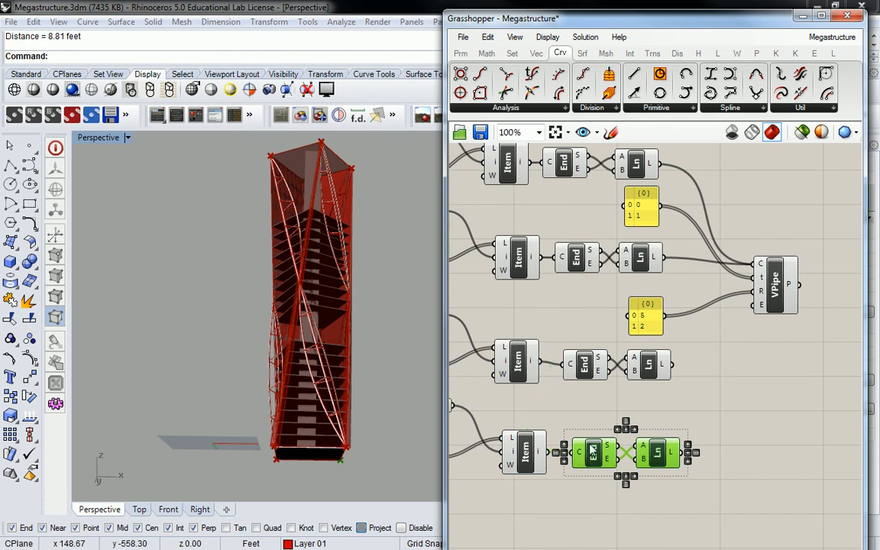
shift+drag(672, 365, 759, 265)
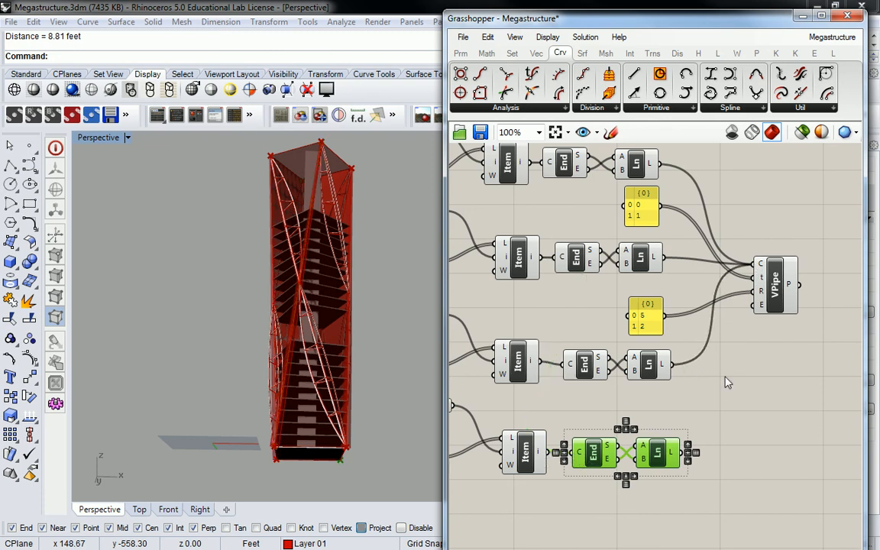
shift+drag(688, 454, 760, 264)
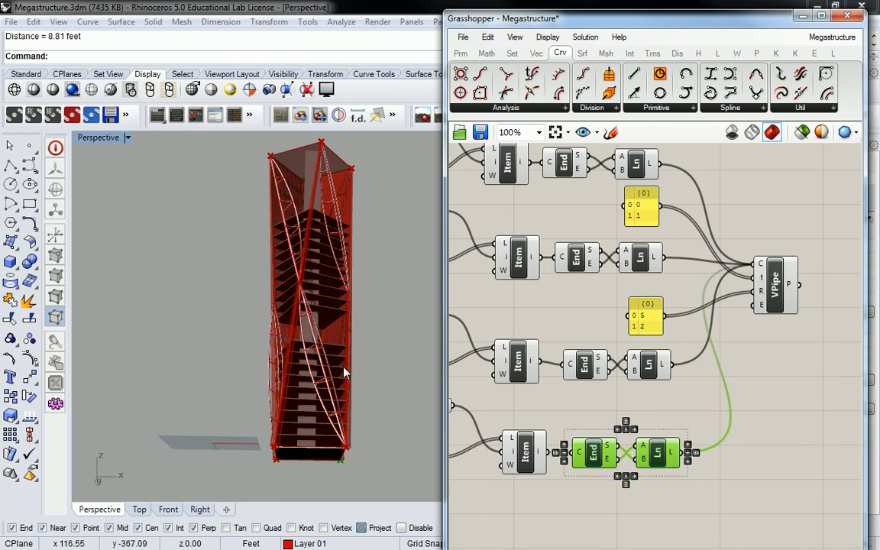
right_click(361, 269)
right_drag(366, 259, 354, 280)
key(Escape)
right_drag(279, 157, 363, 312)
scroll(348, 189, up, 4)
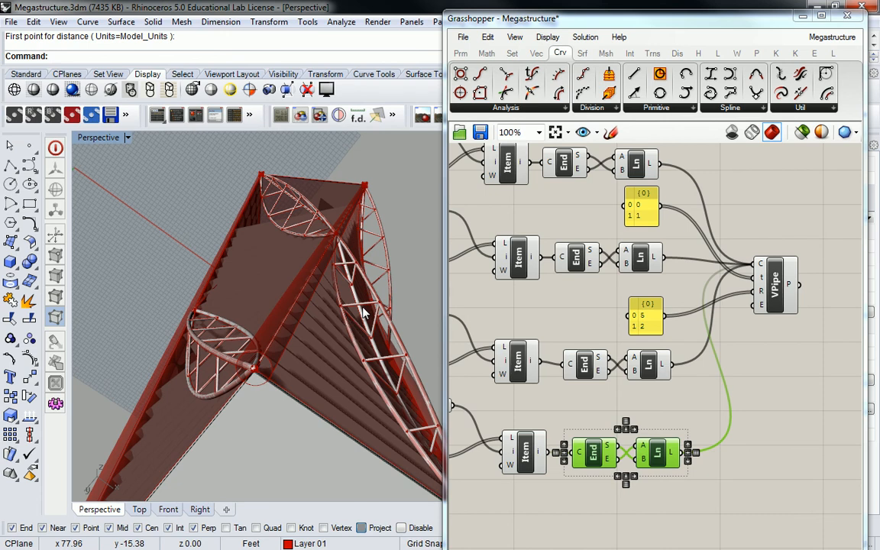
Set the first radius in the panel feeding the Pipe Variable's R input to 10, leaving the second at 2
click(644, 320)
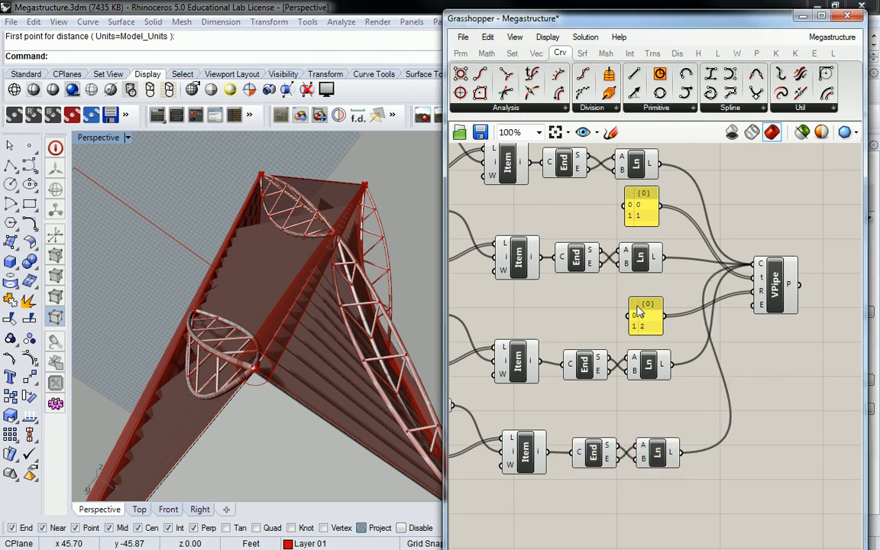
double_click(644, 321)
click(573, 242)
drag(572, 242, 549, 238)
text(10)
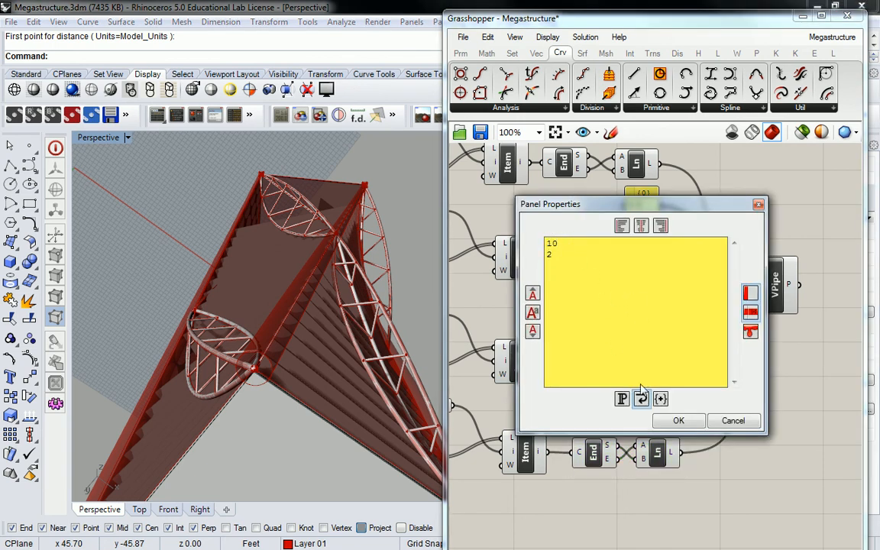
click(678, 420)
Examine the thickness and taper of the corner pipes from the tower's top down to its base
right_drag(403, 411, 314, 310)
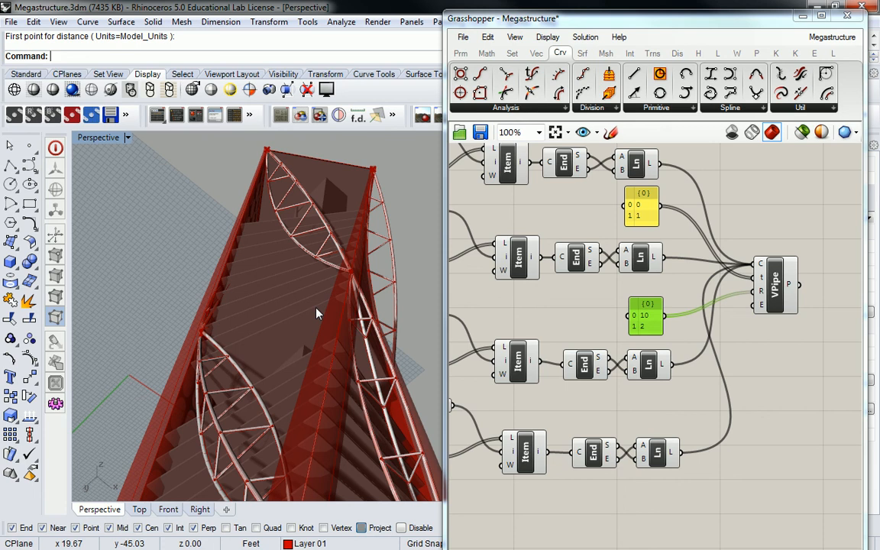
shift+right_drag(351, 258, 352, 340)
right_drag(352, 340, 374, 263)
shift+right_drag(374, 264, 256, 257)
shift+right_drag(227, 157, 262, 279)
scroll(252, 238, up, 6)
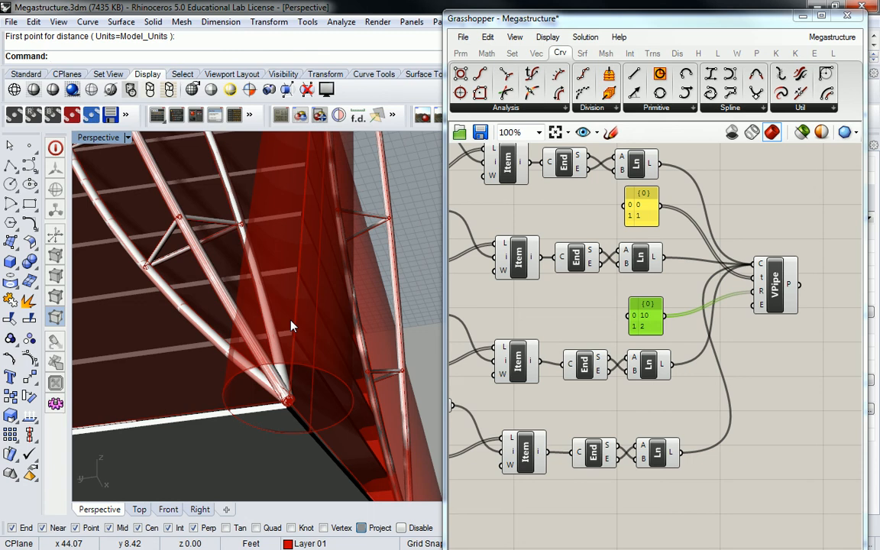
scroll(309, 256, down, 7)
right_drag(320, 247, 298, 231)
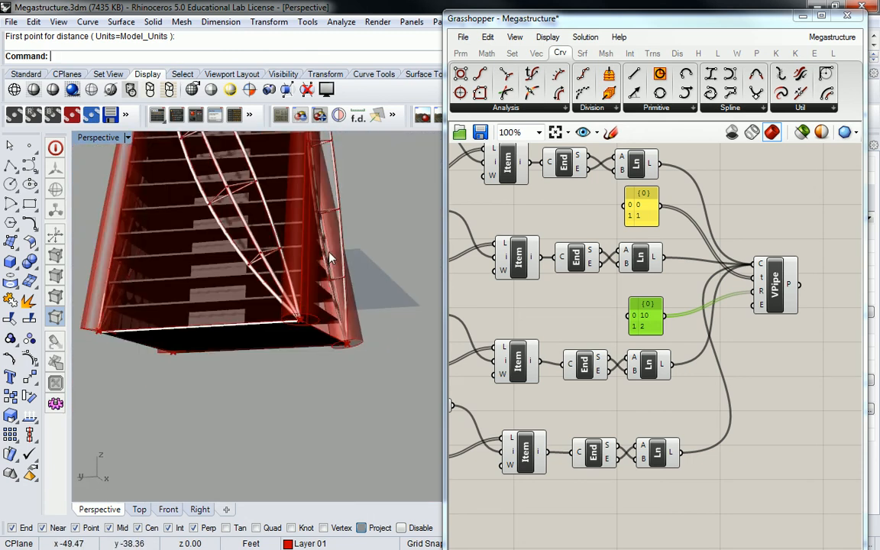
Set the first radius in the Pipe Variable's radii panel to 6 and check the whole tower
double_click(646, 315)
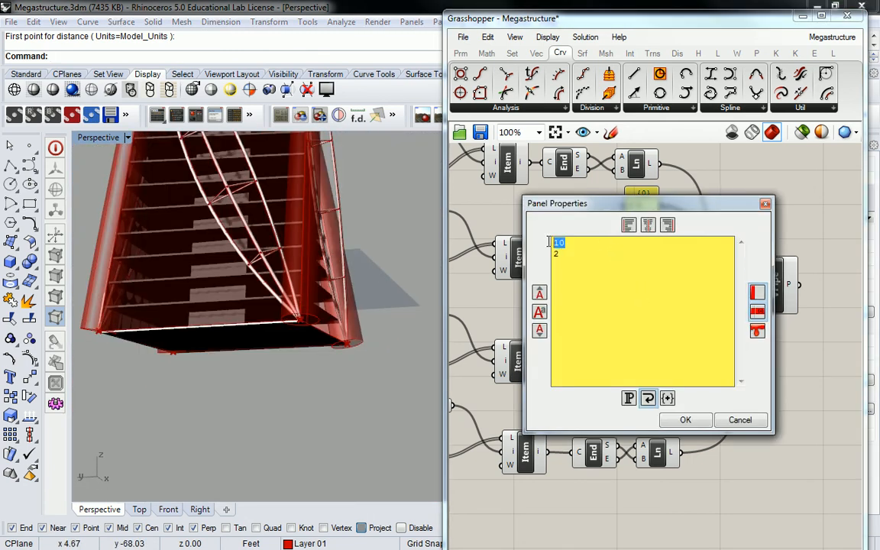
click(685, 422)
right_drag(276, 252, 304, 295)
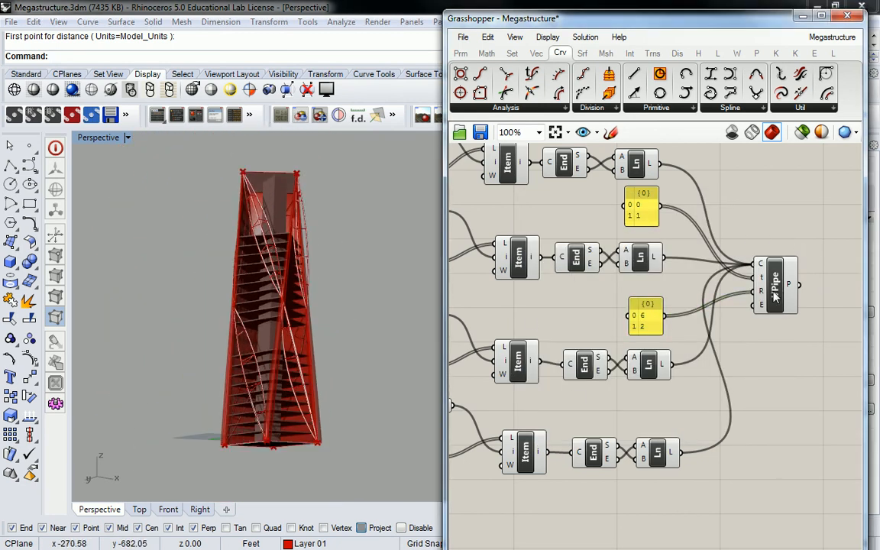
Select the component that collects the facade truss wires and examine its highlighted geometry on the tower
click(777, 302)
scroll(777, 303, down, 8)
scroll(753, 352, down, 6)
scroll(688, 354, up, 10)
drag(686, 299, 602, 432)
right_drag(353, 327, 370, 320)
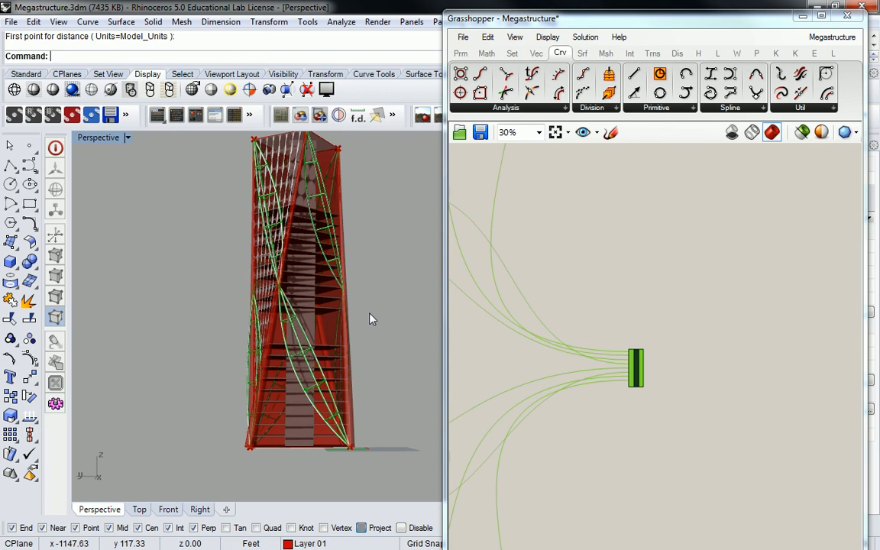
click(676, 252)
Review the edge-piping definition from the four BASE FACADE inputs through to the Pipe Variable component
right_drag(667, 250, 682, 428)
scroll(650, 264, down, 4)
right_drag(710, 275, 559, 282)
scroll(642, 269, up, 5)
scroll(735, 279, up, 3)
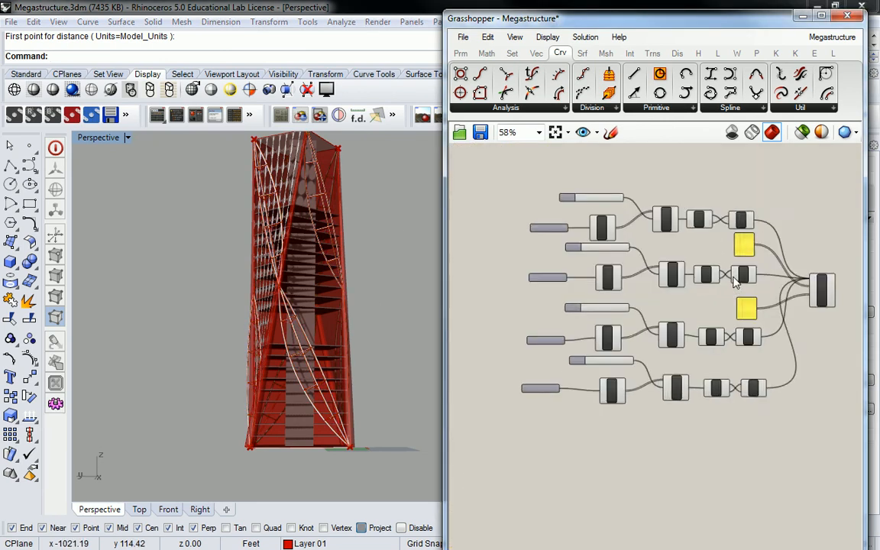
right_drag(736, 279, 728, 278)
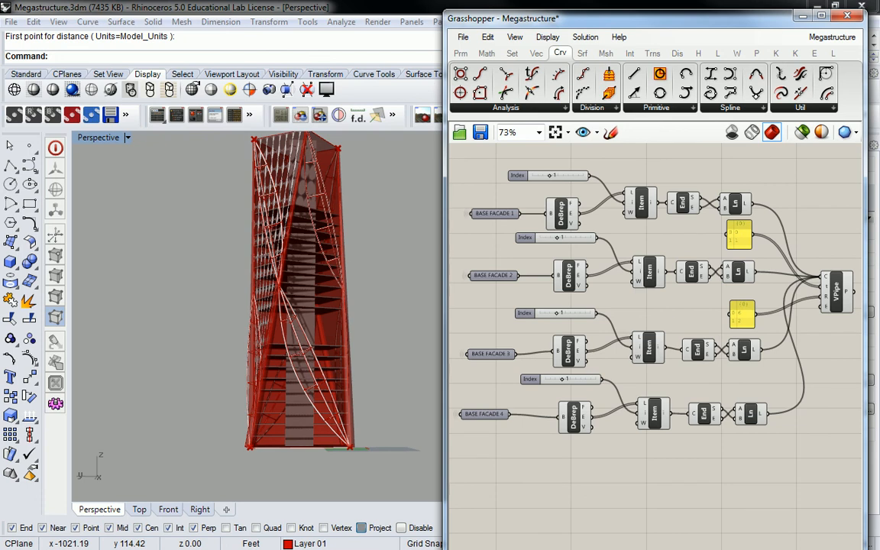